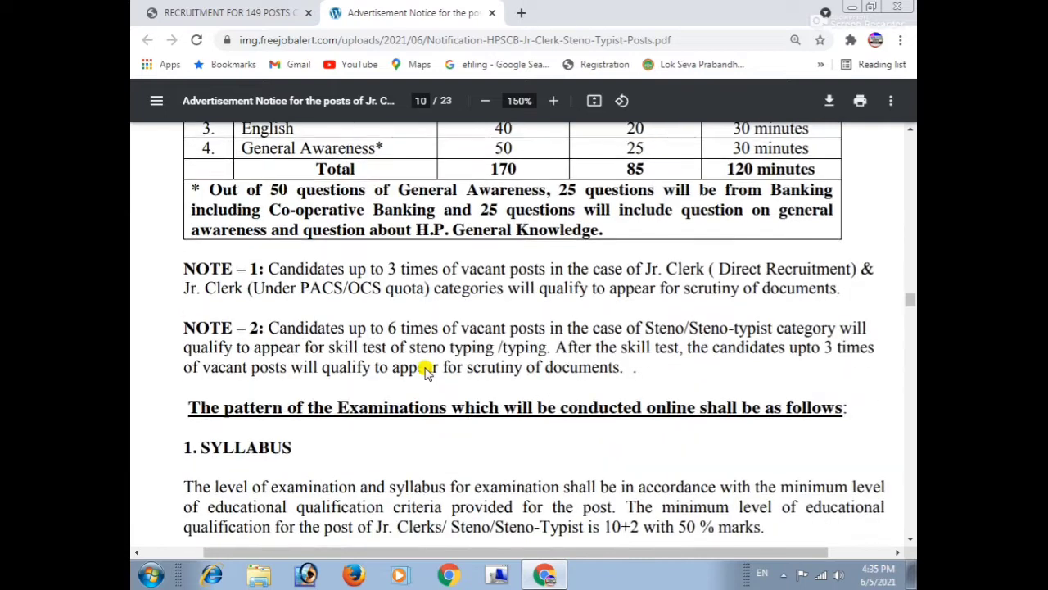
Review the pay scale, grade pay and total emoluments for the Junior Clerk and Steno/Steno-Typist posts in the advertisement notice.
scroll(425, 362, "down", 8)
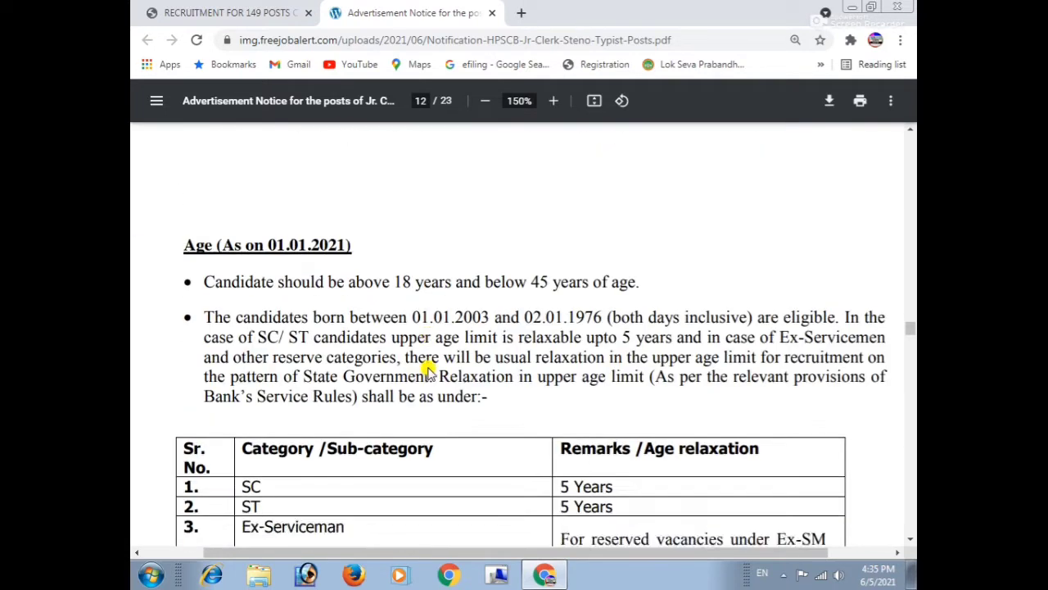
scroll(429, 371, "up", 4)
scroll(429, 371, "up", 2)
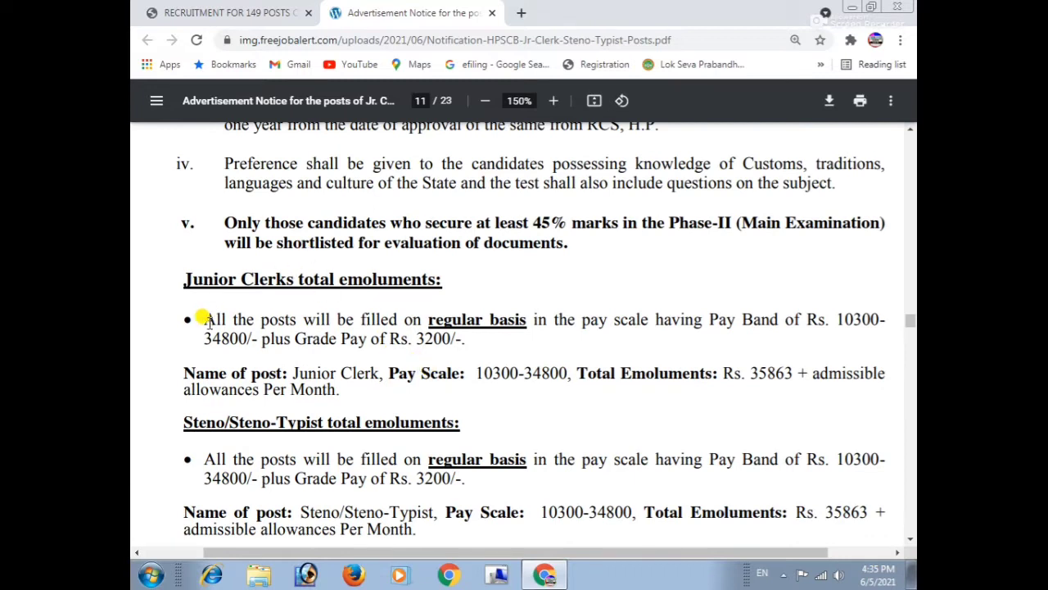
left_click_drag(188, 279, 430, 283)
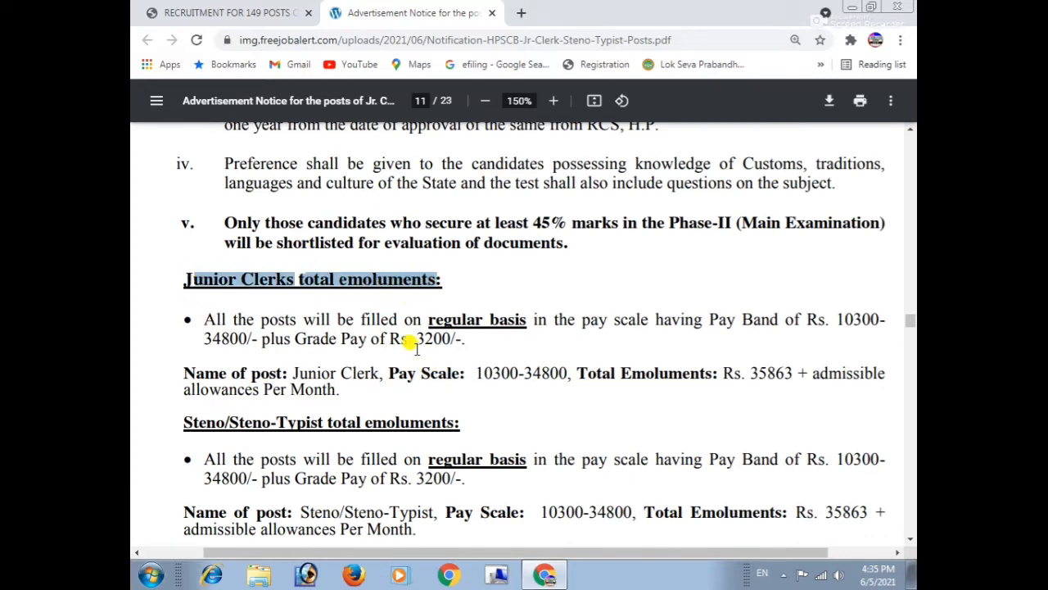
left_click_drag(190, 331, 325, 352)
left_click_drag(418, 339, 472, 339)
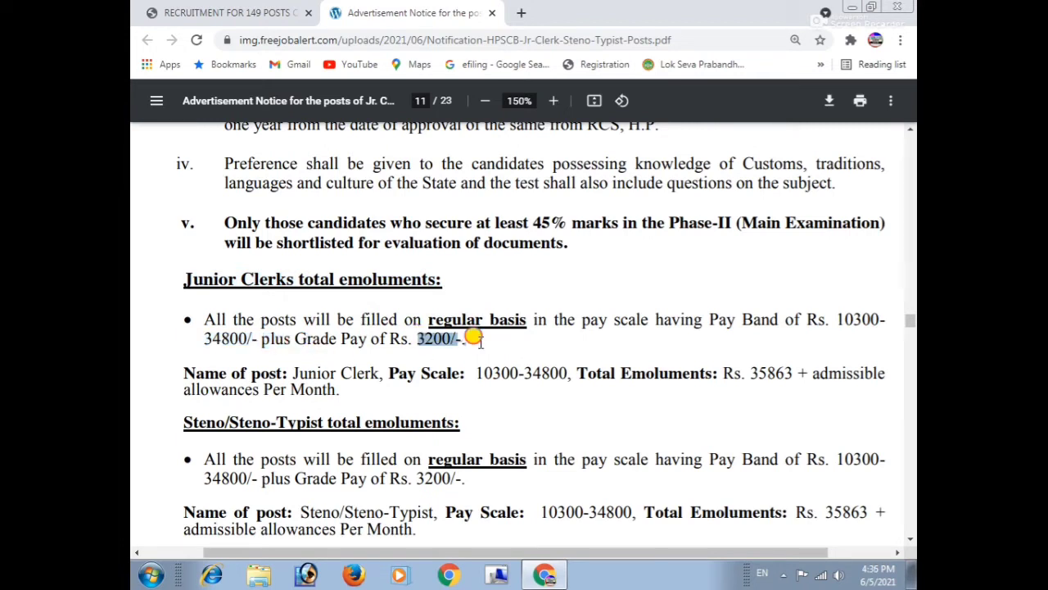
scroll(461, 344, "down", 1)
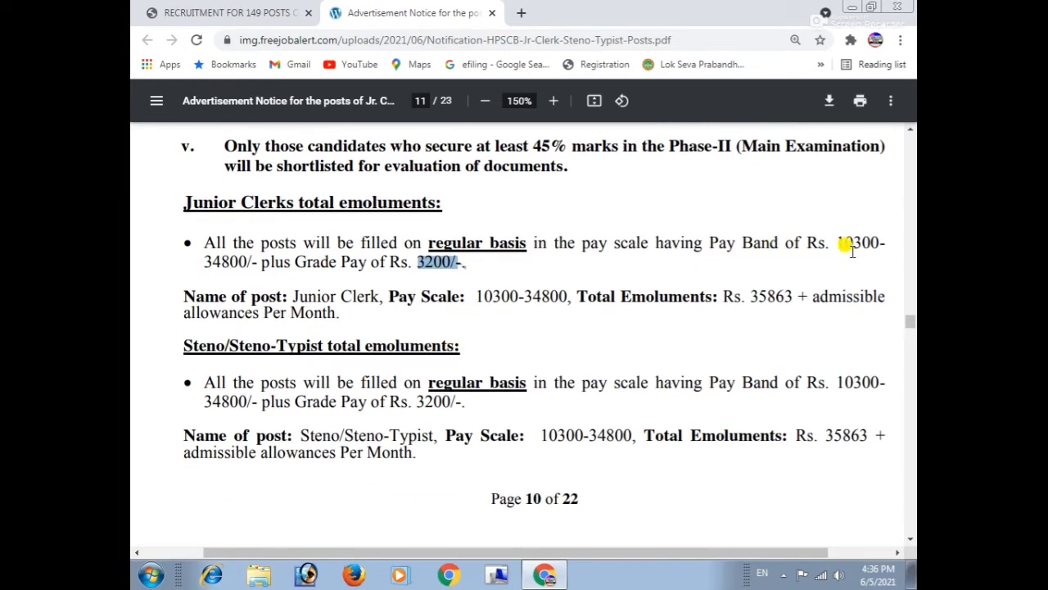
left_click_drag(828, 243, 886, 244)
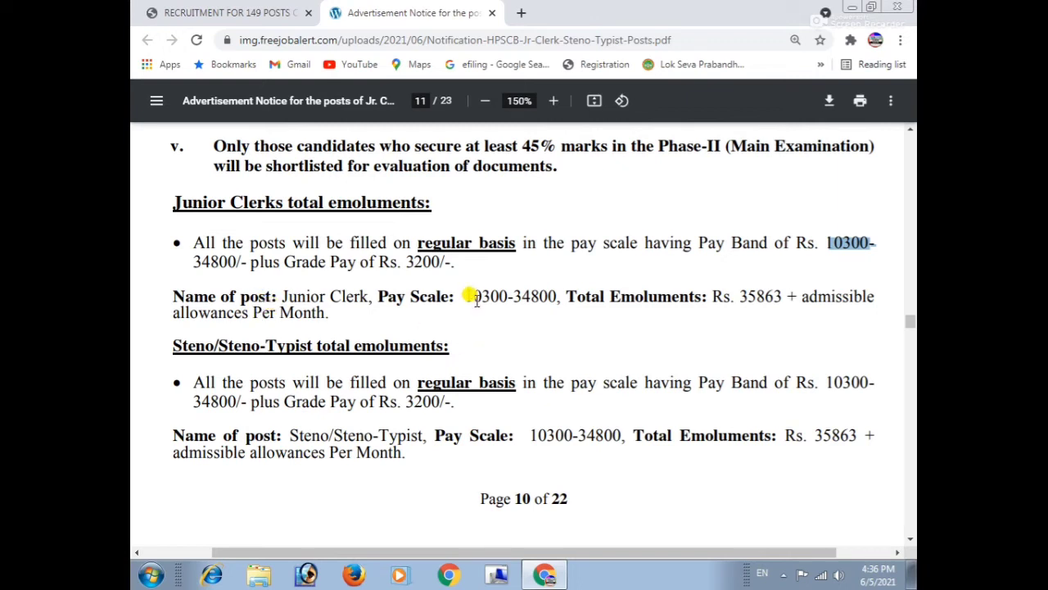
left_click_drag(473, 296, 550, 297)
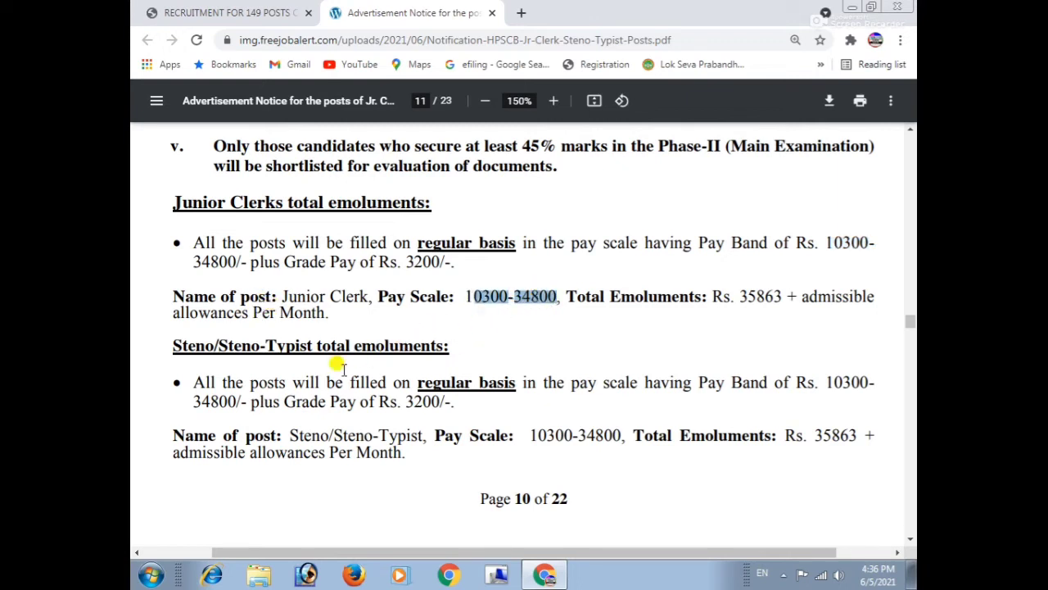
left_click_drag(188, 346, 349, 346)
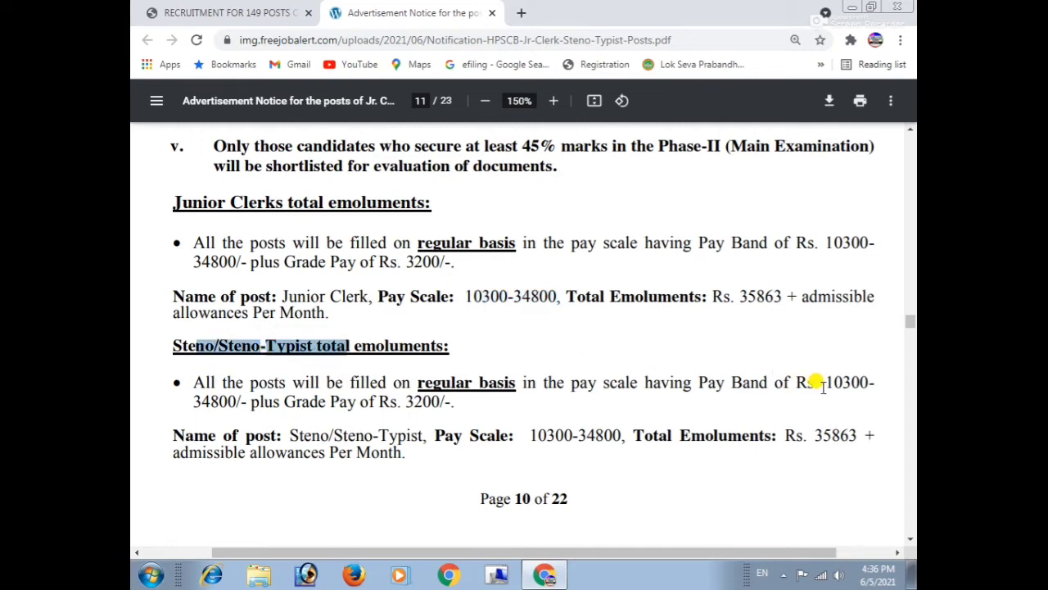
left_click_drag(821, 383, 873, 378)
left_click_drag(169, 392, 259, 393)
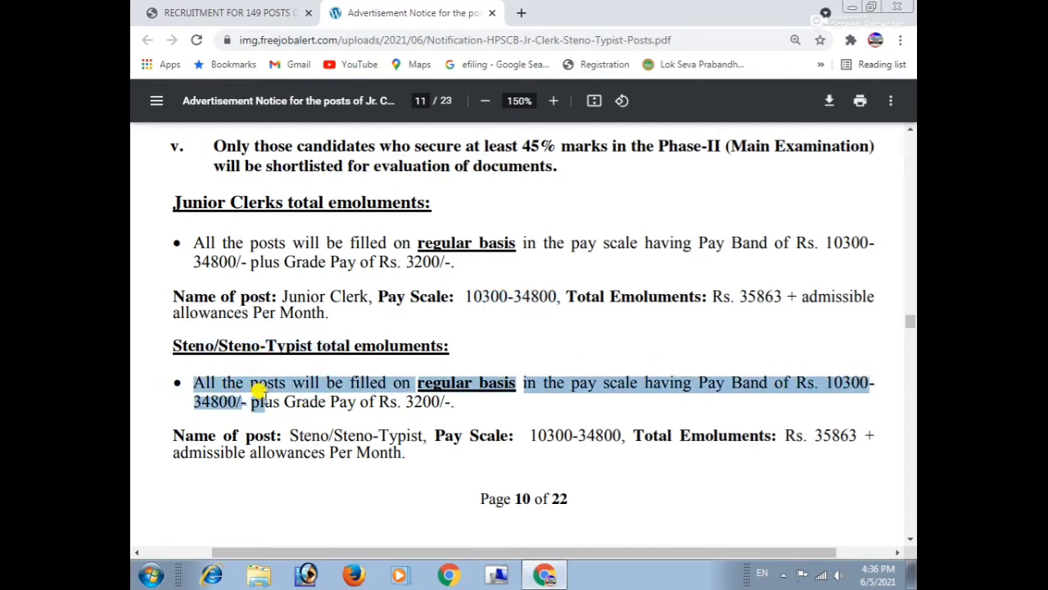
Examine the notice's How to Apply section, covering the documents to scan before registration and the Application Registration instructions.
scroll(261, 397, "down", 10)
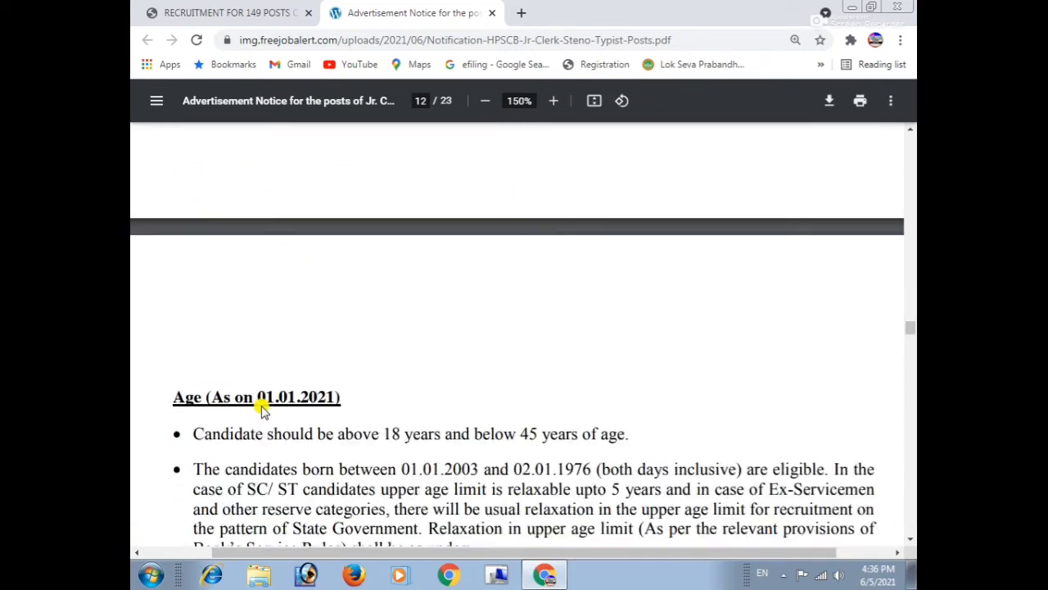
scroll(263, 393, "down", 12)
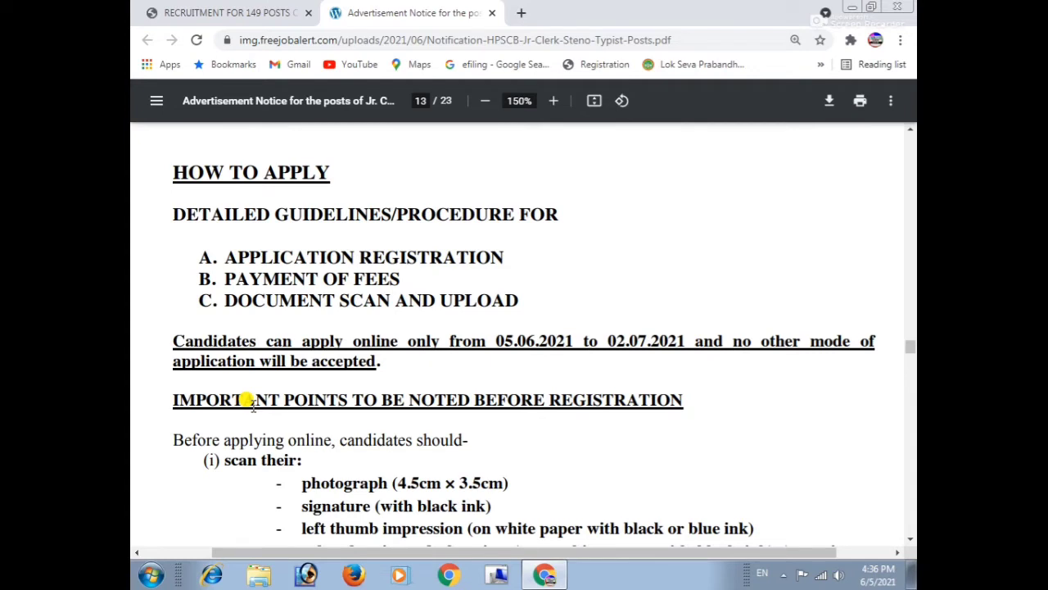
scroll(253, 407, "down", 1)
left_click_drag(230, 378, 314, 366)
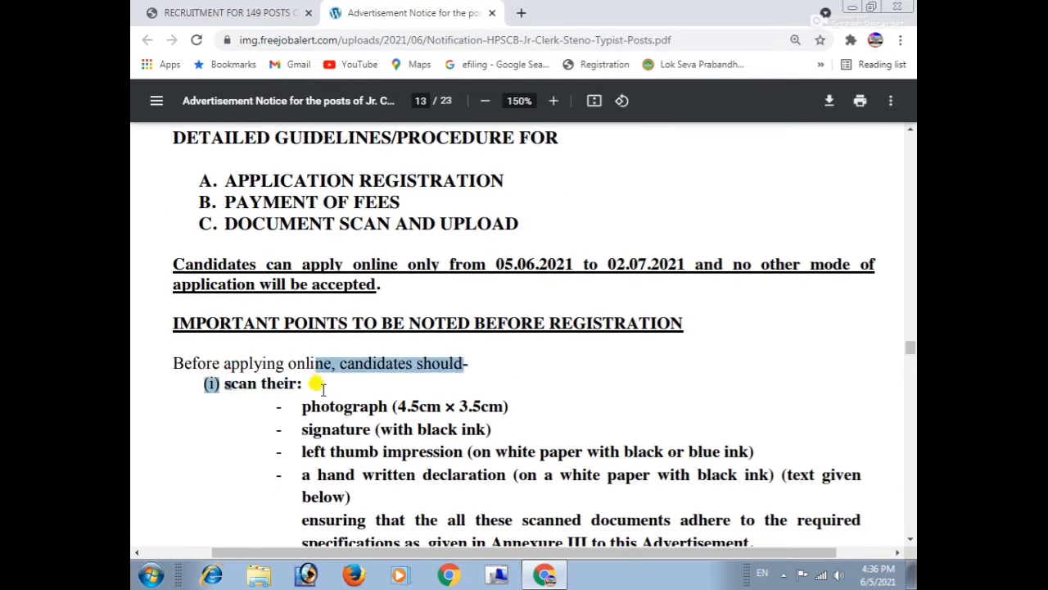
left_click(324, 404)
left_click_drag(300, 426, 358, 422)
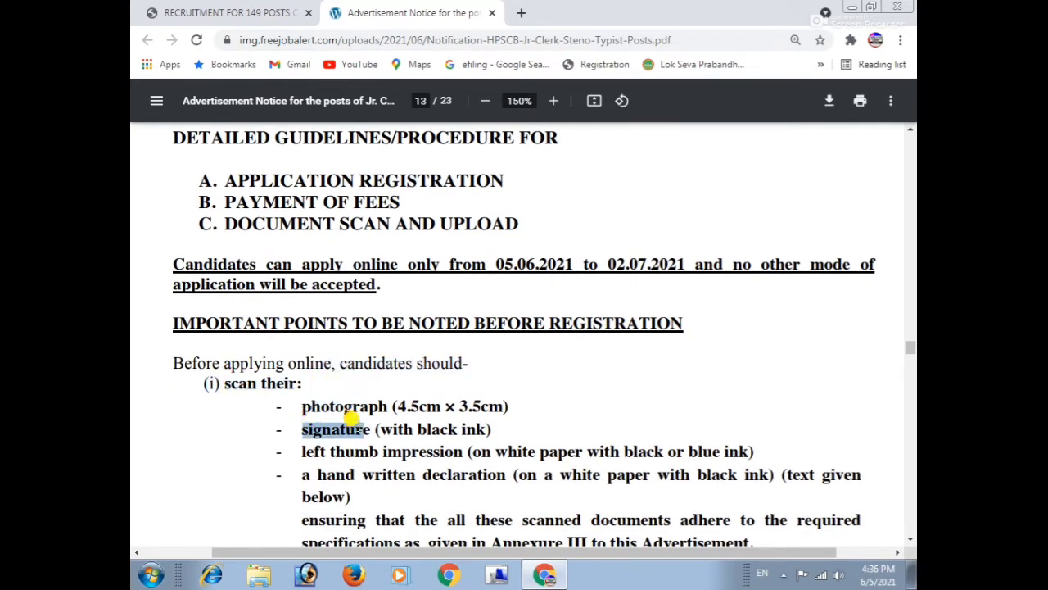
scroll(357, 423, "down", 2)
left_click_drag(302, 298, 442, 298)
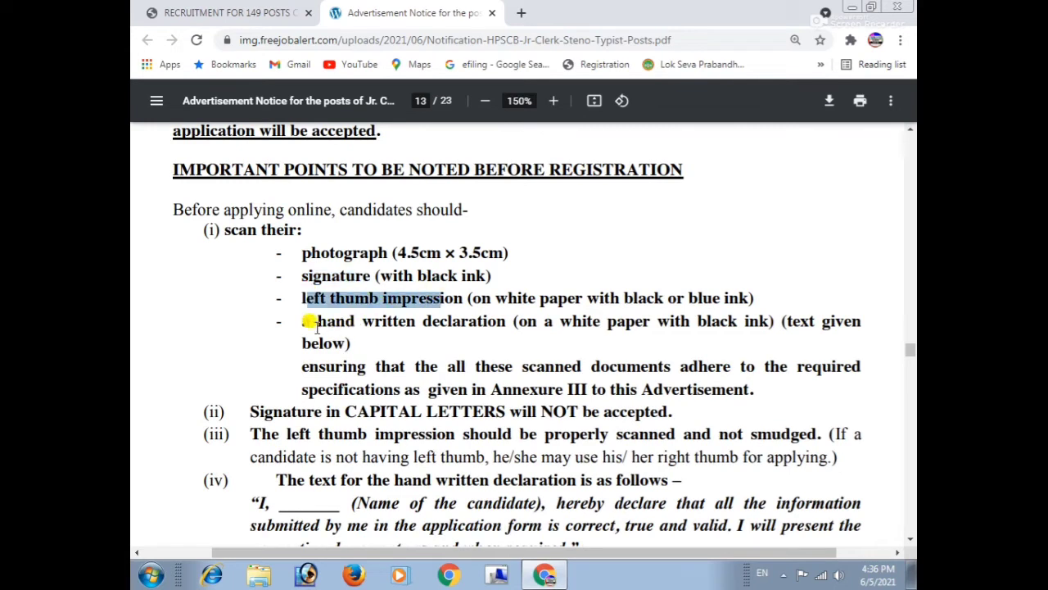
left_click_drag(312, 322, 506, 323)
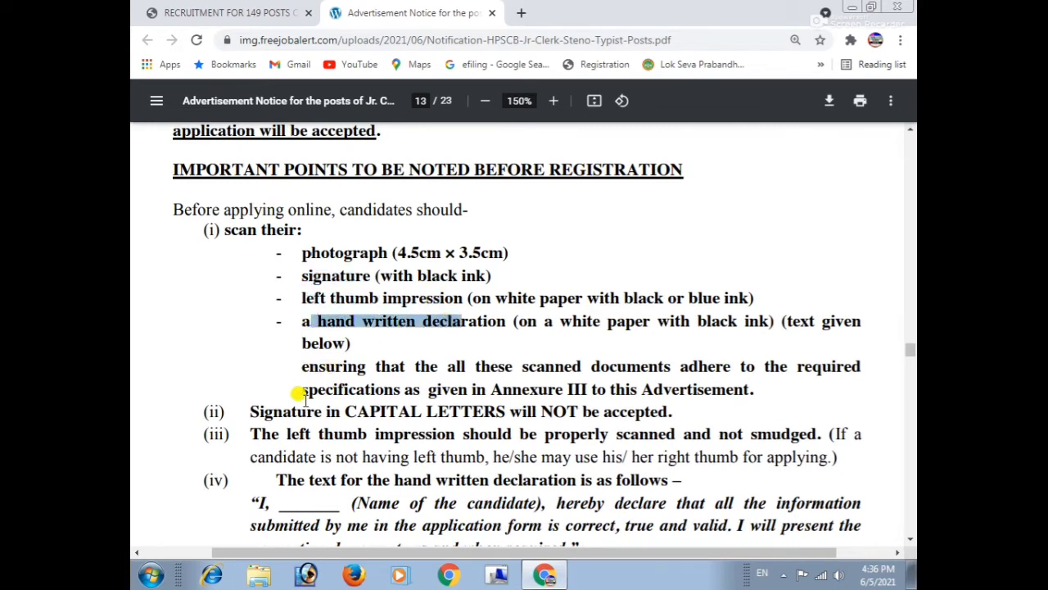
scroll(292, 402, "down", 4)
scroll(292, 402, "down", 6)
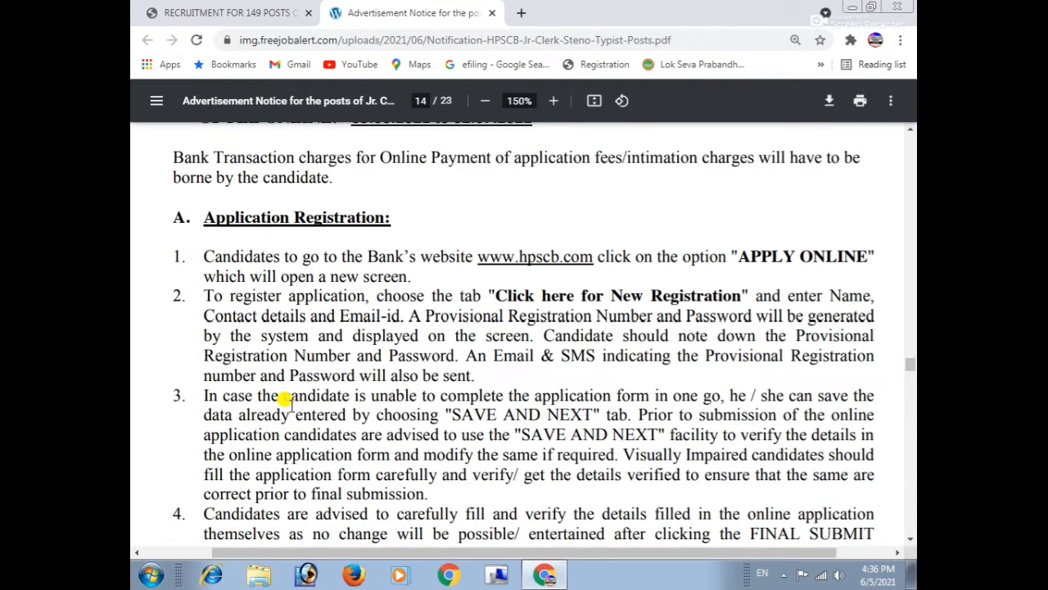
scroll(287, 399, "down", 5)
scroll(292, 379, "up", 2)
Return to the online application form and examine its Basic Info fields for name, mobile number, email domain and security code.
left_click(245, 13)
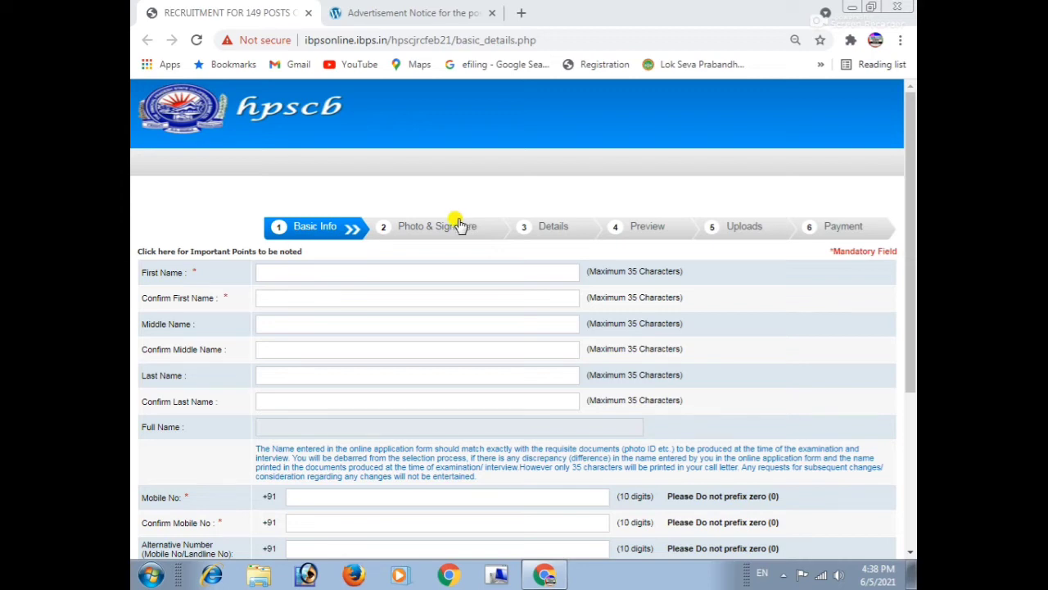
left_click(148, 271)
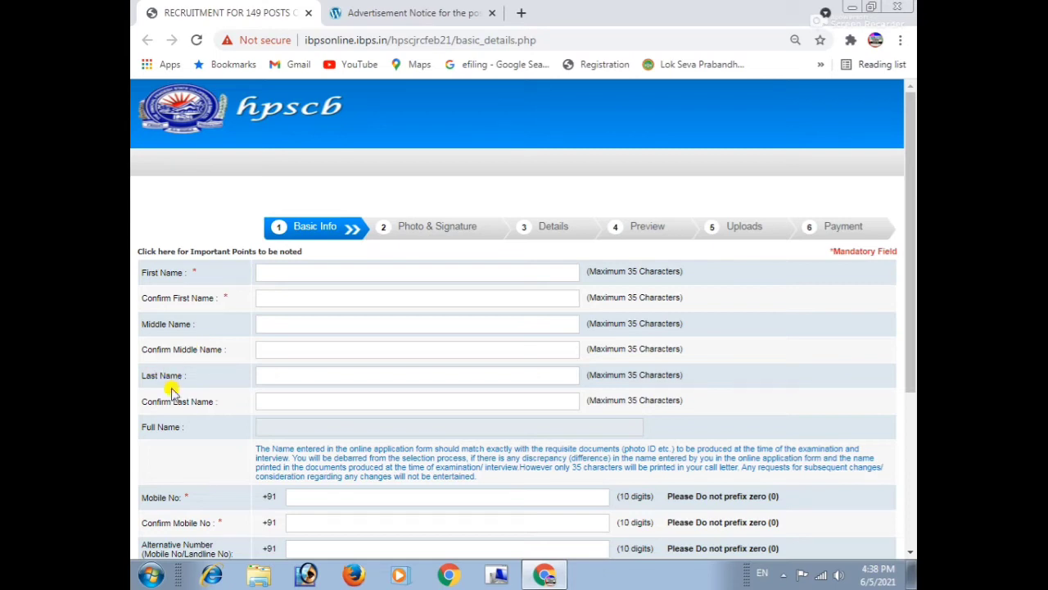
scroll(175, 420, "down", 1)
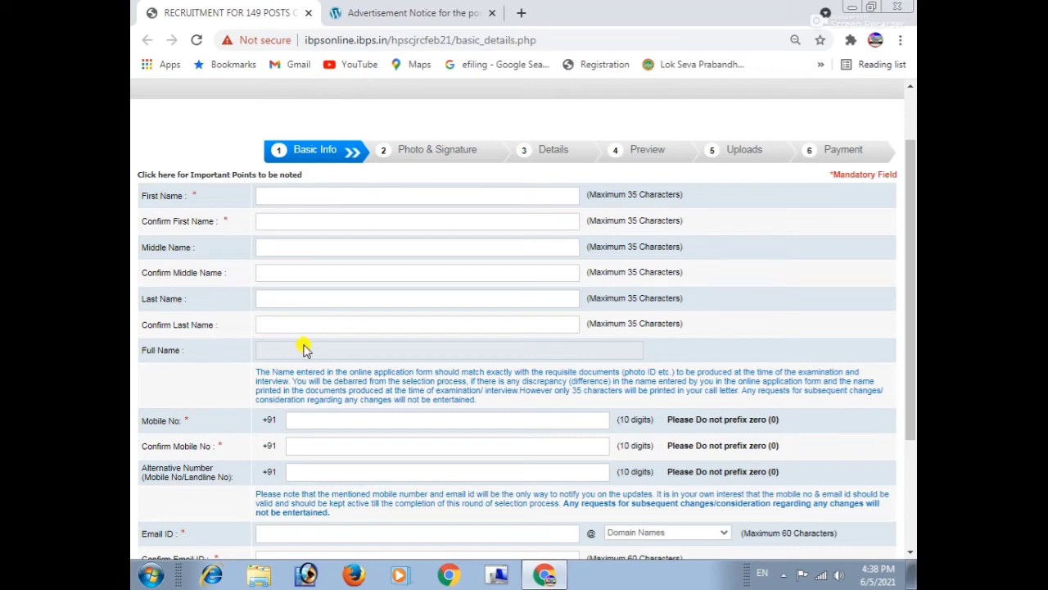
scroll(158, 336, "down", 1)
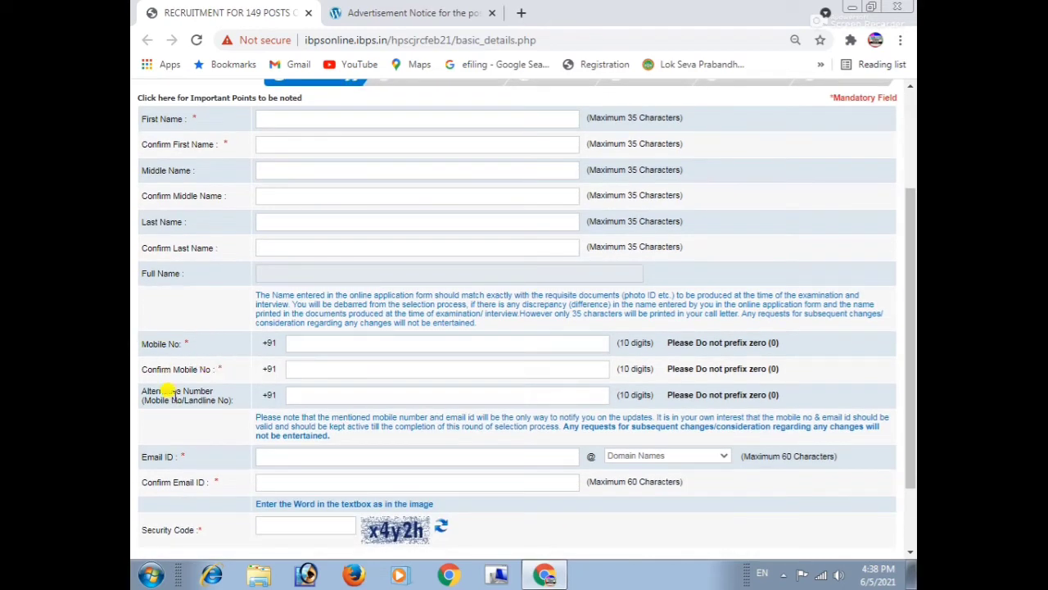
scroll(176, 390, "down", 2)
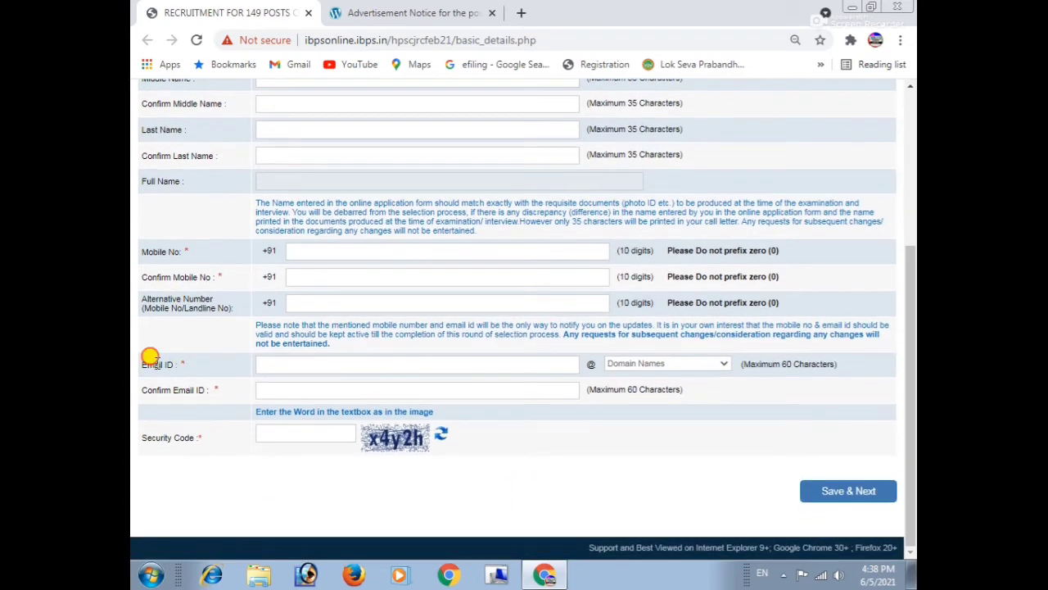
left_click(278, 364)
left_click(229, 371)
left_click(638, 364)
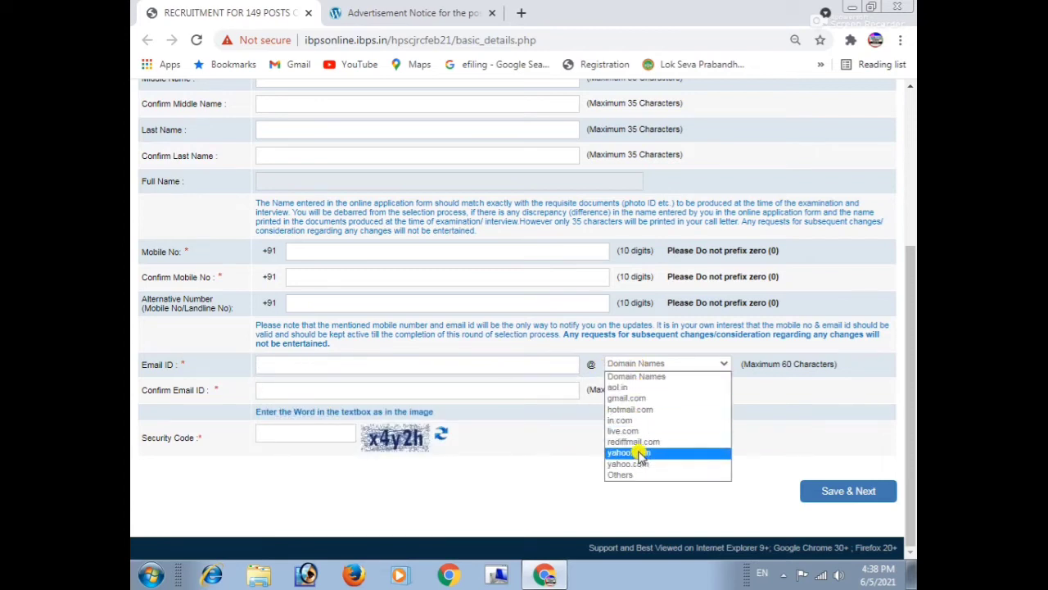
left_click(547, 459)
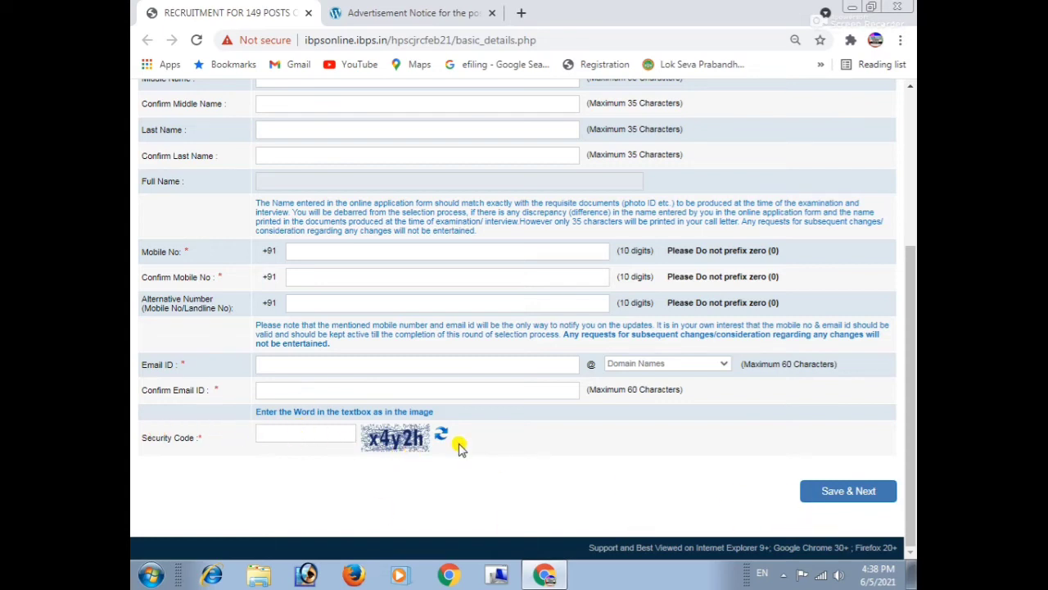
scroll(458, 446, "up", 3)
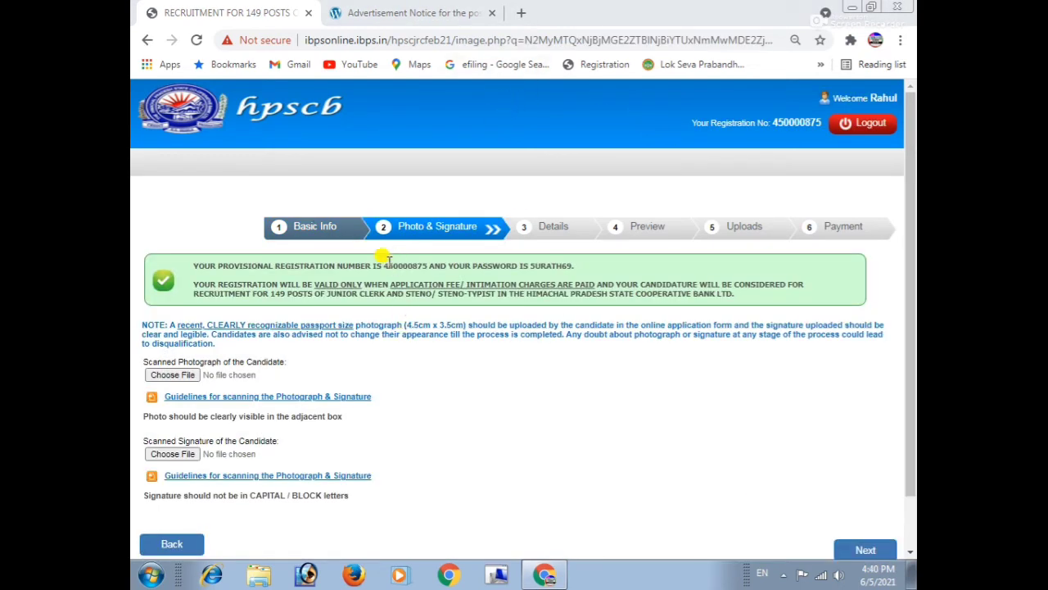
Highlight the provisional registration number and the password in the registration confirmation above the photograph and signature uploads.
left_click_drag(387, 266, 430, 263)
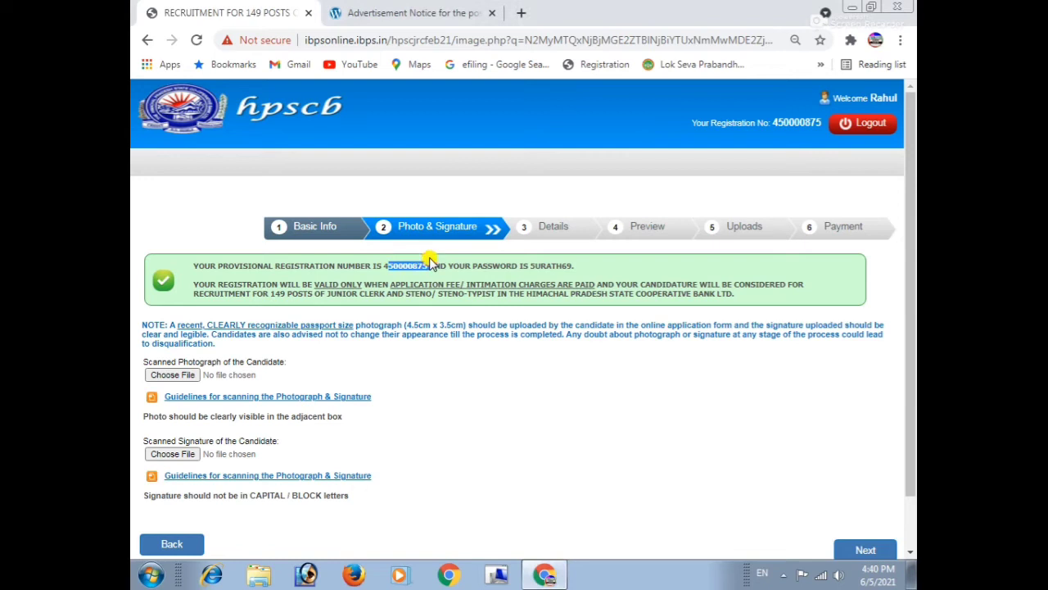
double_click(422, 259)
left_click_drag(528, 265, 575, 266)
left_click(602, 253)
scroll(508, 293, "down", 1)
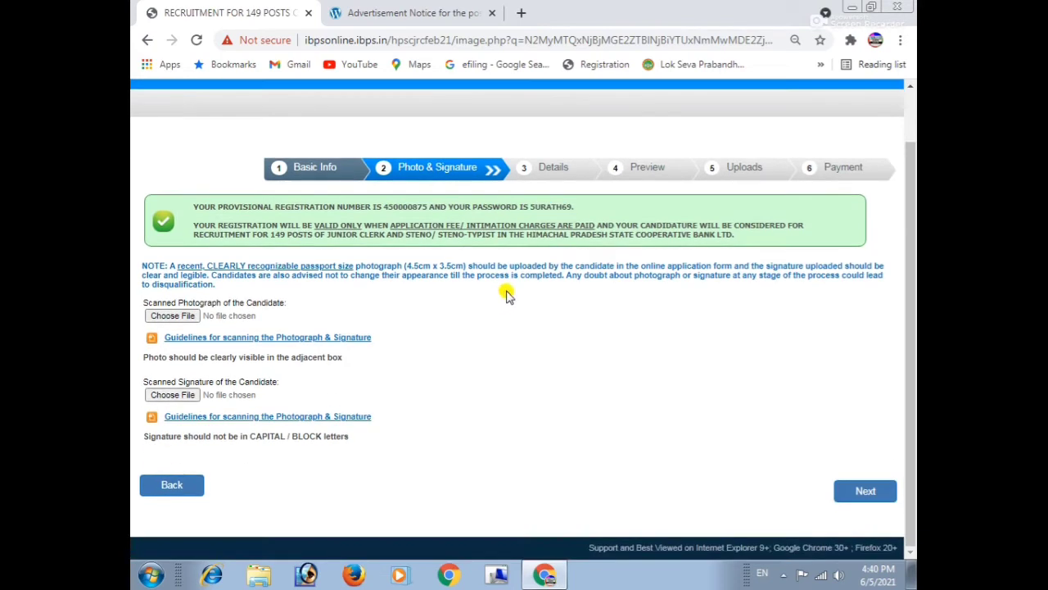
Upload the candidate's scanned photograph from the candidate's documents folder on Local Disk (D:).
left_click(172, 316)
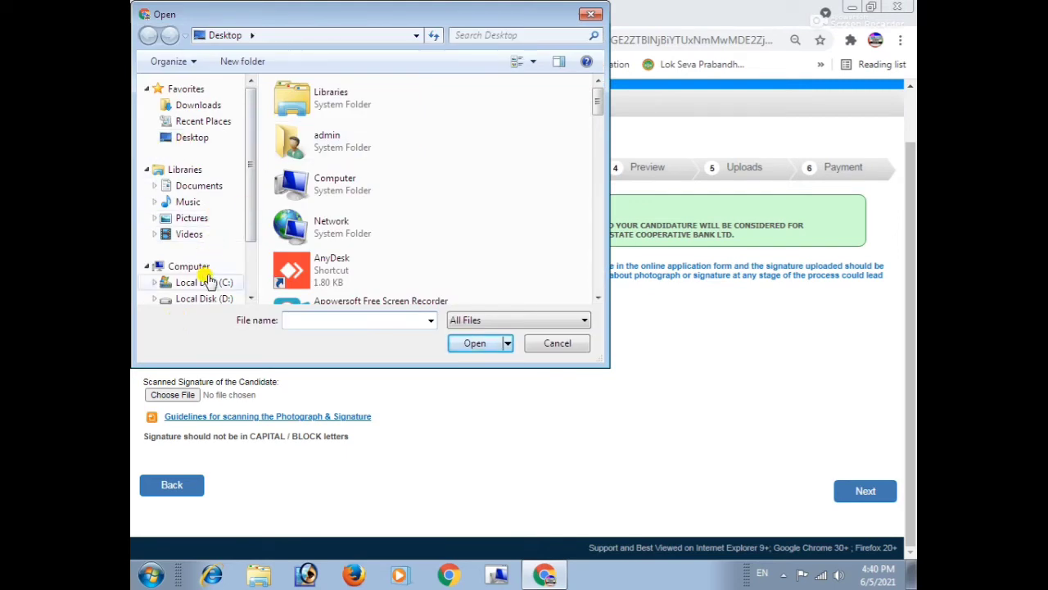
left_click(208, 301)
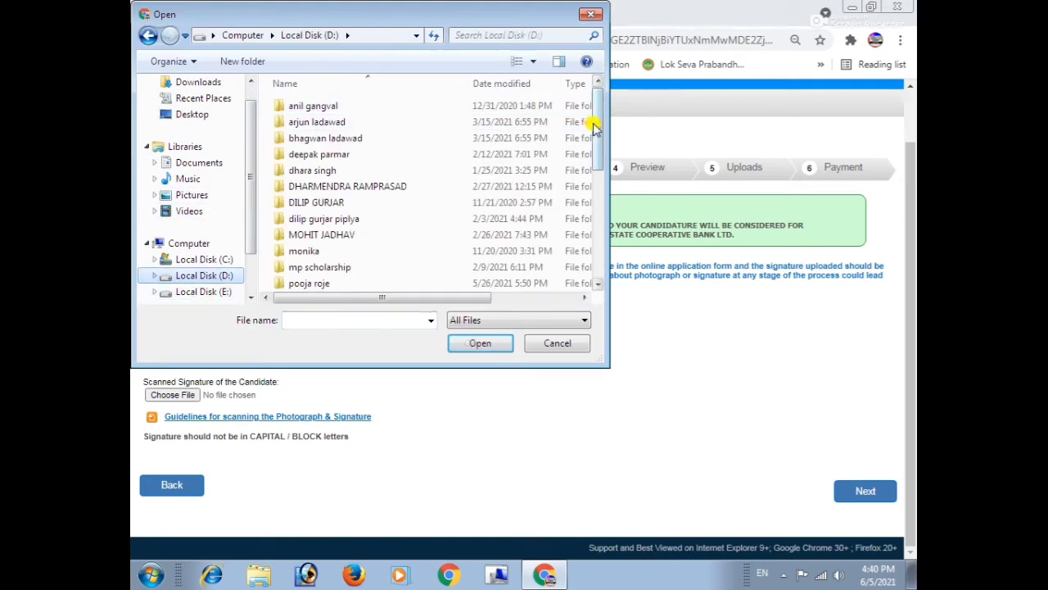
left_click_drag(597, 123, 594, 169)
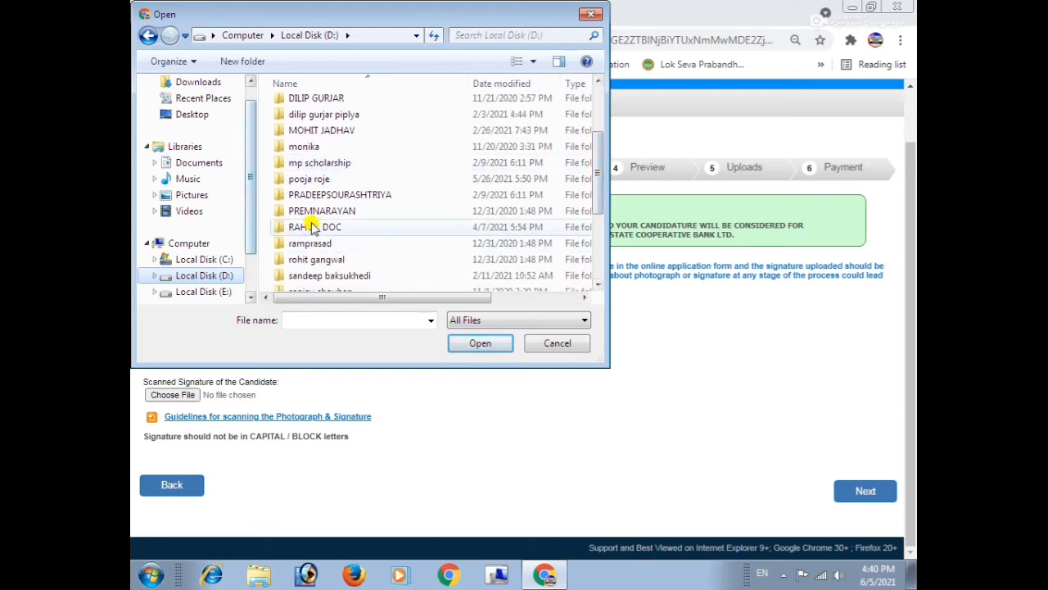
double_click(316, 221)
double_click(530, 125)
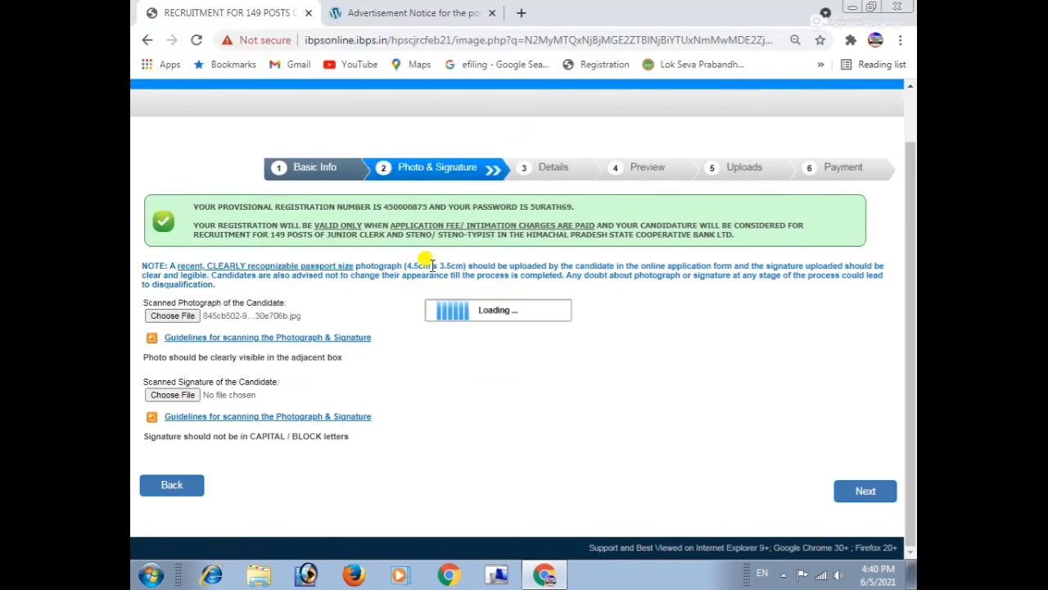
Upload the candidate's scanned signature from the same folder and continue to the Details stage.
scroll(328, 385, "down", 1)
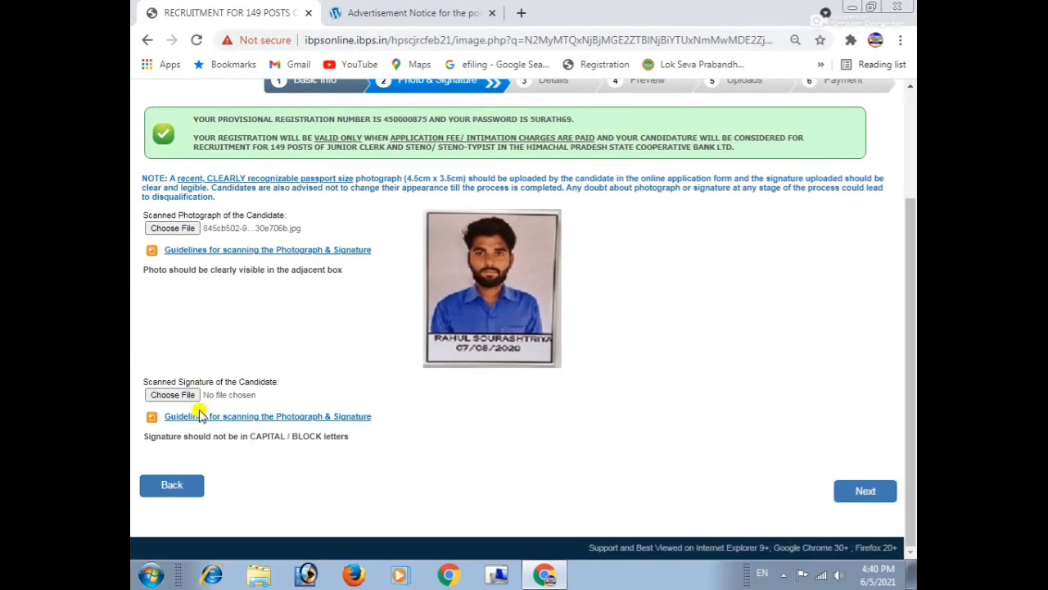
left_click(188, 395)
double_click(398, 246)
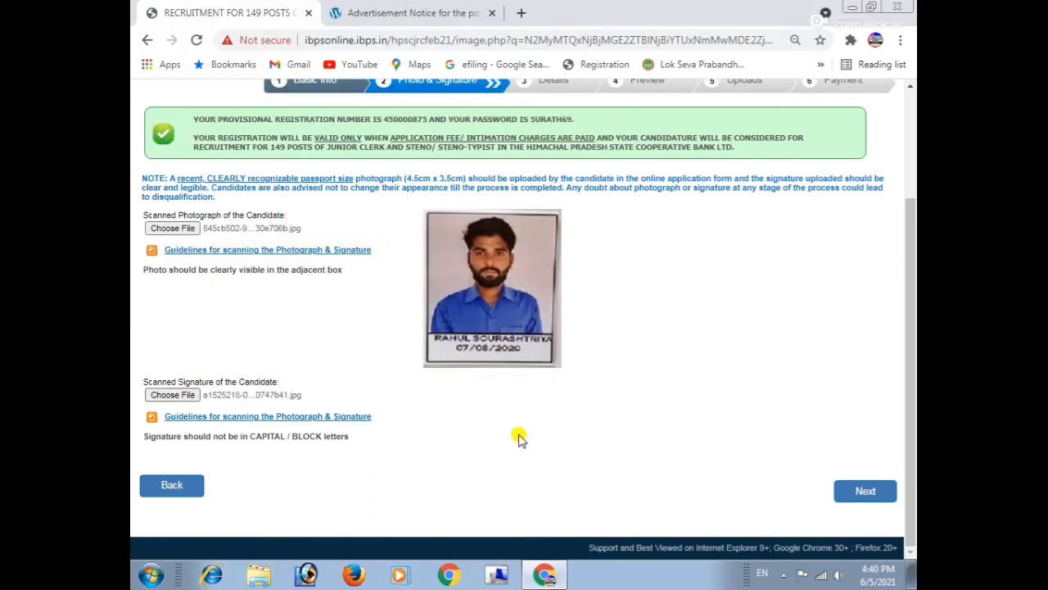
left_click(855, 491)
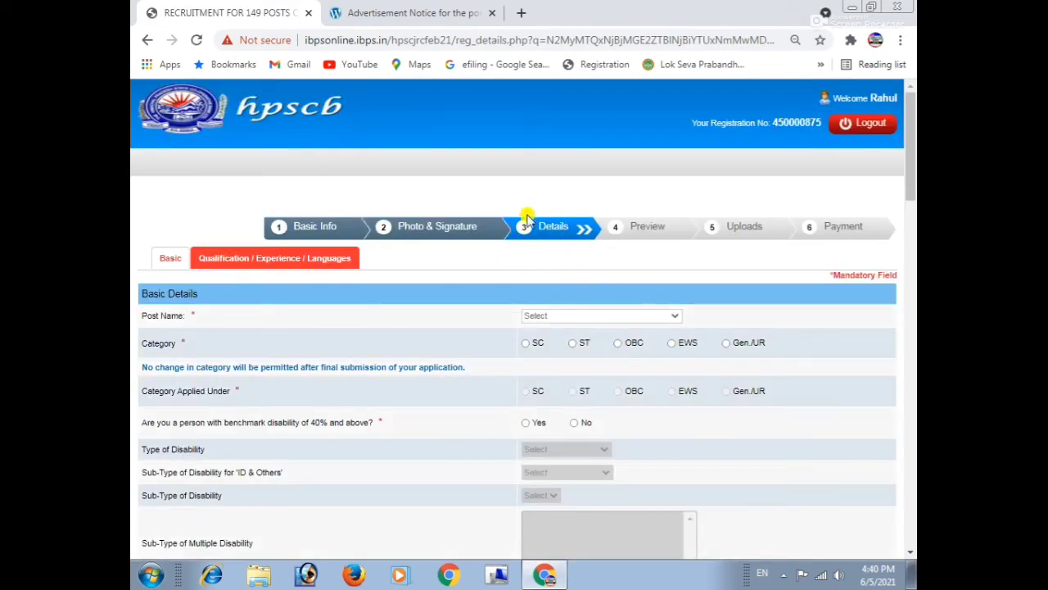
Set the Post Name in the Basic Details to Jr. Clerk (Direct Recruitment Quota).
left_click(170, 260)
left_click(530, 317)
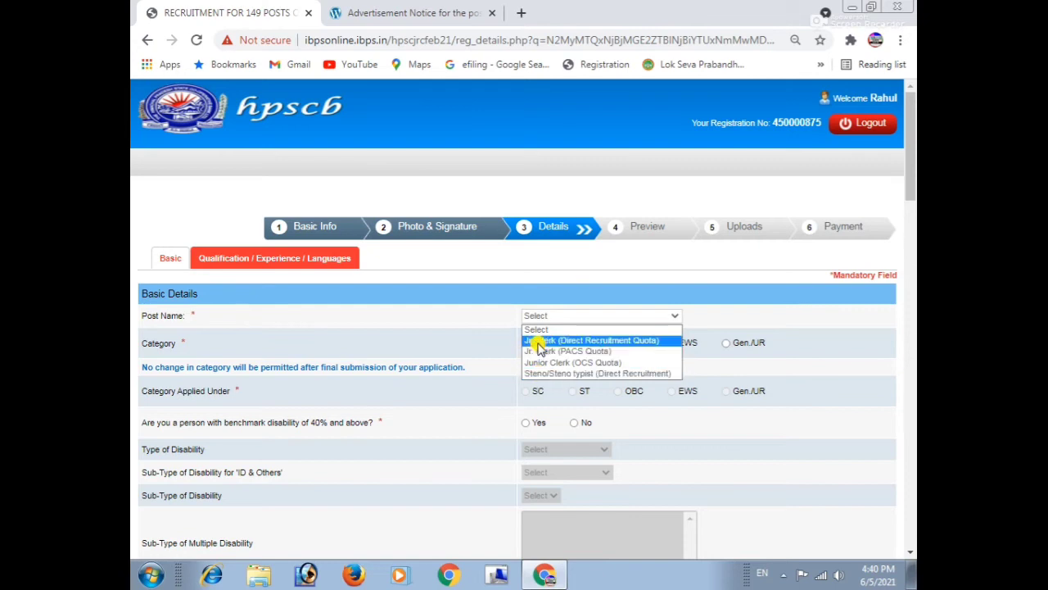
left_click(540, 340)
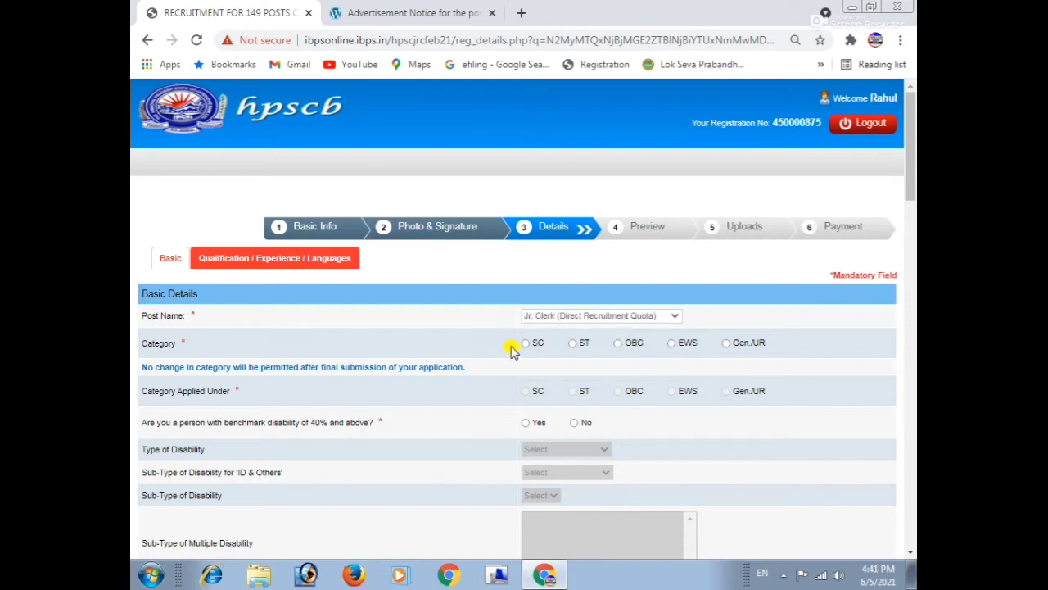
Set both Category and Category Applied Under to SC, and answer No to having a benchmark disability of 40% and above.
left_click(526, 343)
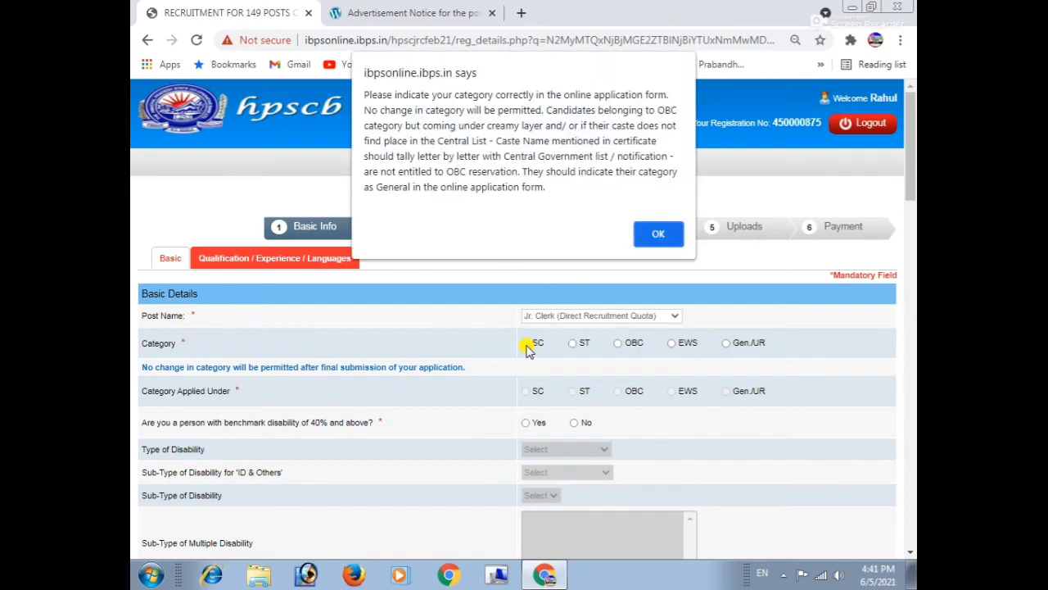
left_click(659, 232)
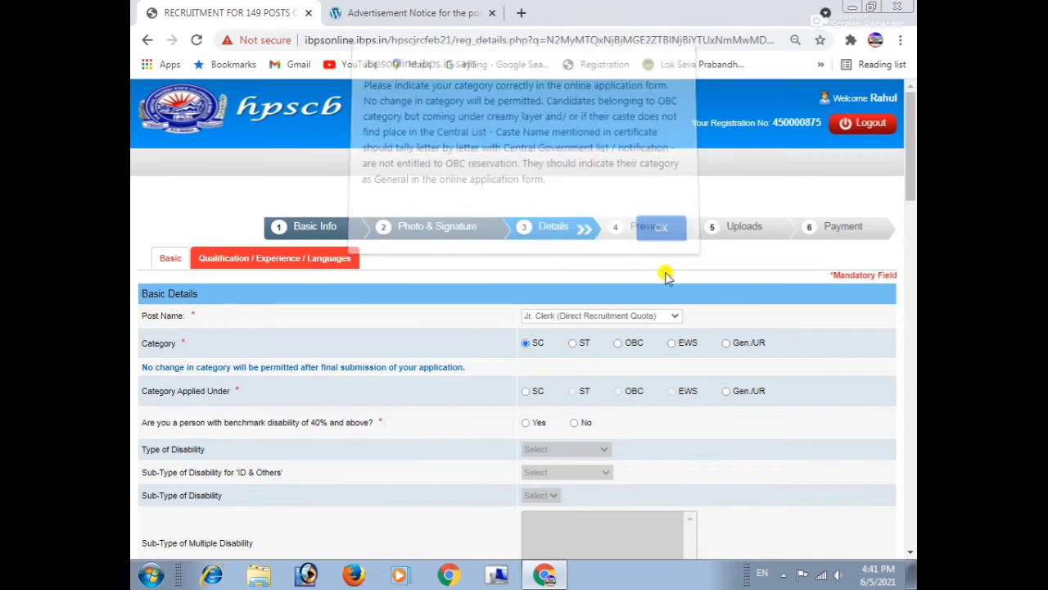
left_click(525, 392)
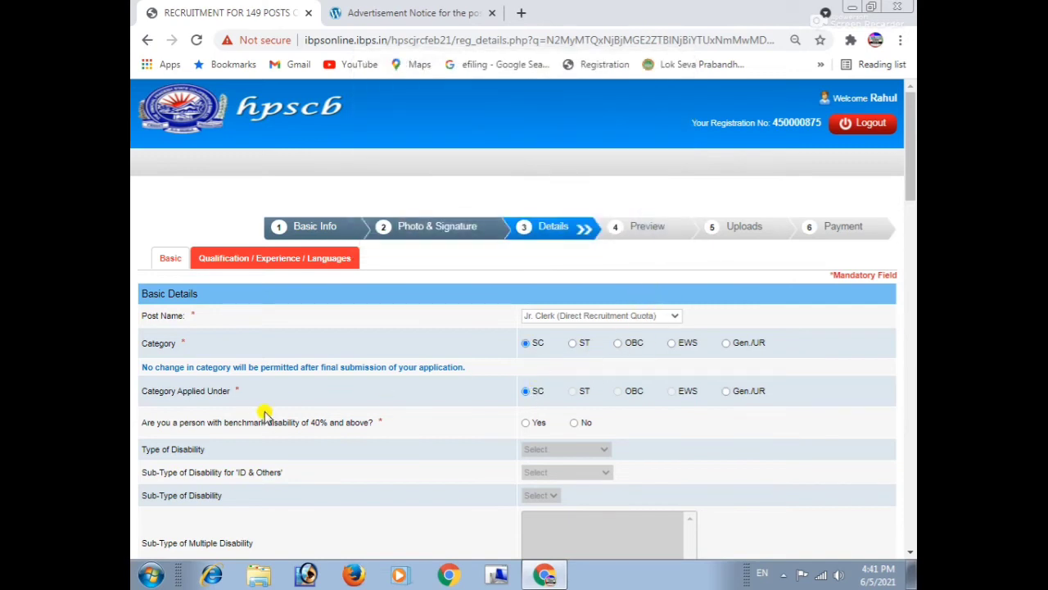
scroll(204, 426, "down", 1)
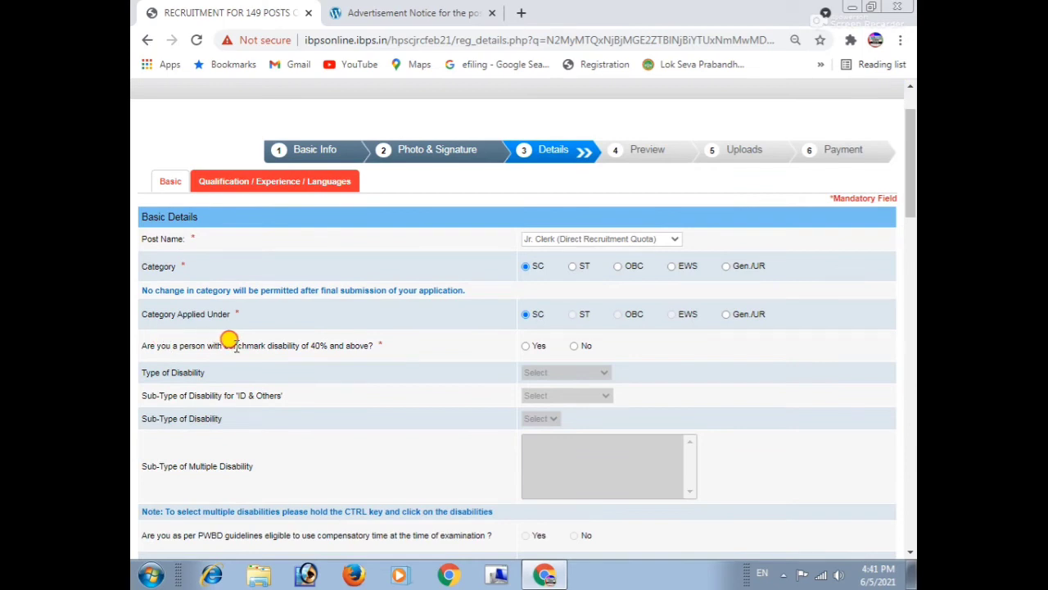
left_click(574, 348)
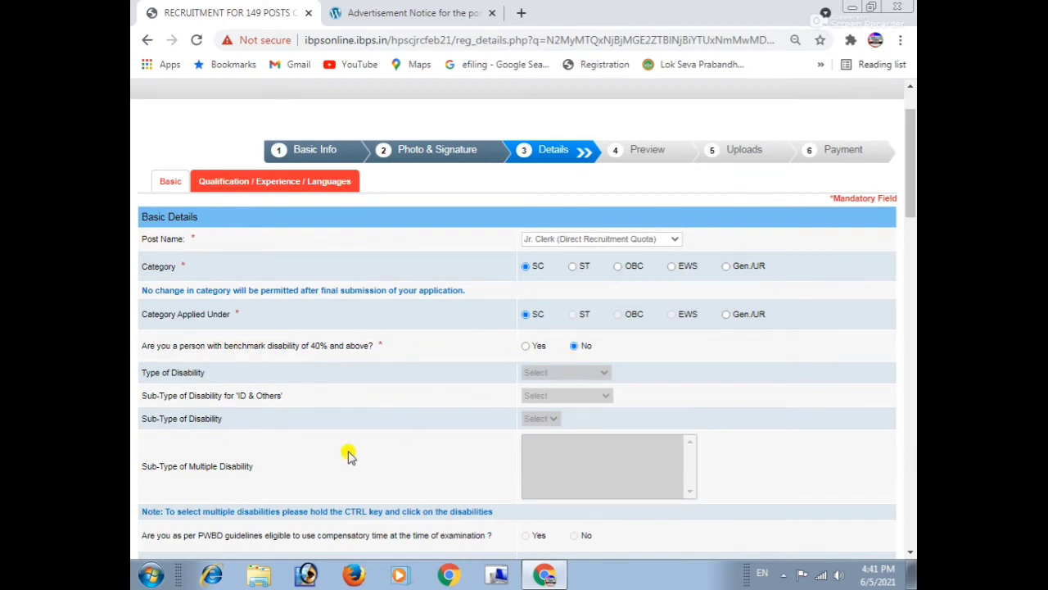
Set the religion in the Basic Details to Hindu.
scroll(336, 450, "down", 2)
scroll(340, 442, "down", 2)
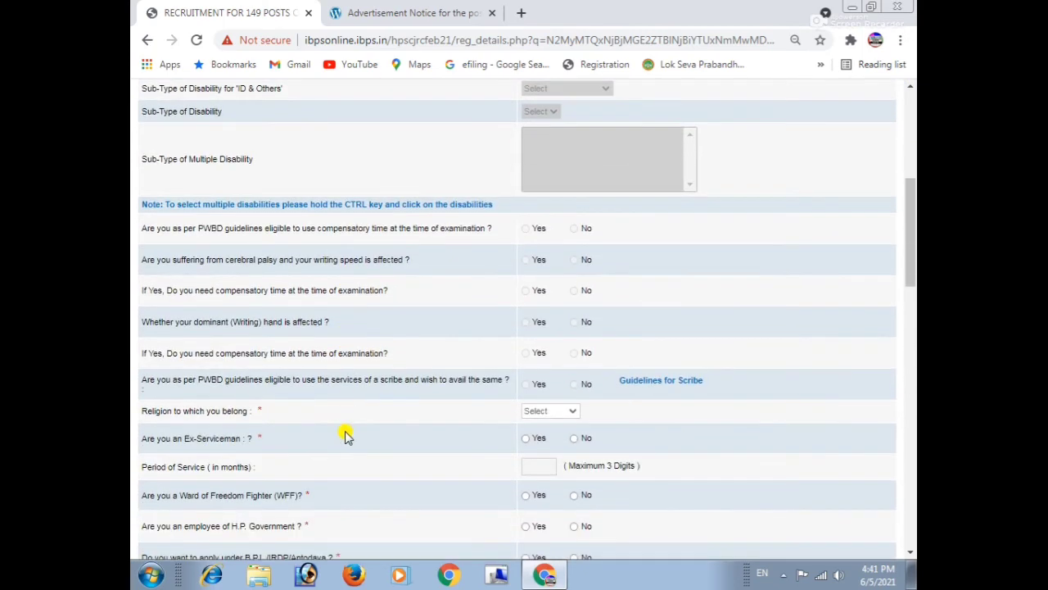
left_click(537, 413)
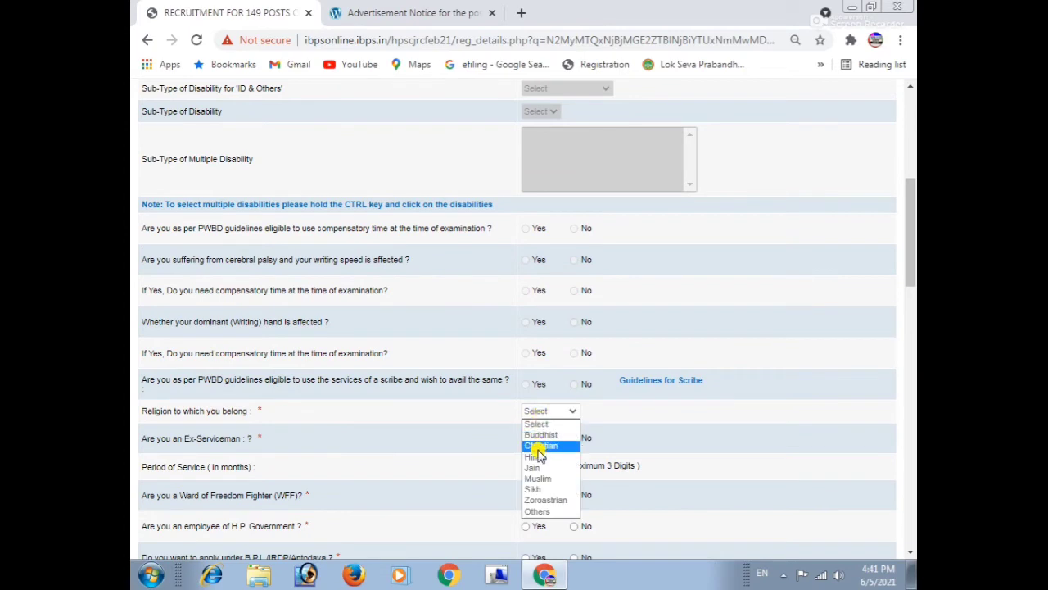
left_click(538, 458)
Answer No for Ex-Serviceman, Ward of Freedom Fighter, H.P. Government employee, B.P.L./IRDP/Antodaya and bonafide Himachali.
scroll(537, 453, "down", 1)
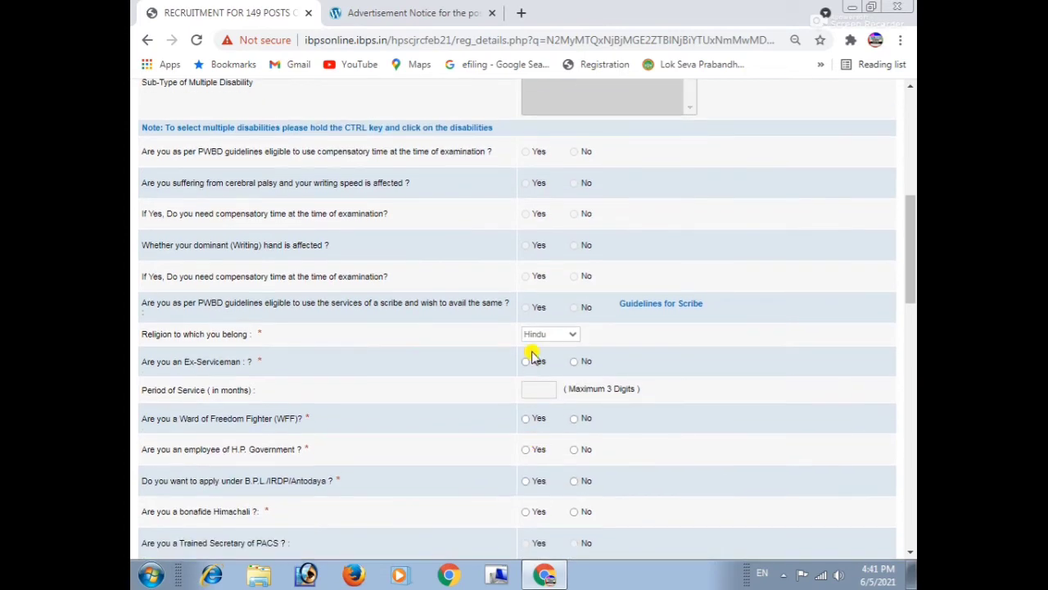
left_click(573, 362)
left_click(573, 419)
left_click(573, 449)
left_click(574, 481)
scroll(575, 475, "down", 1)
scroll(575, 459, "down", 2)
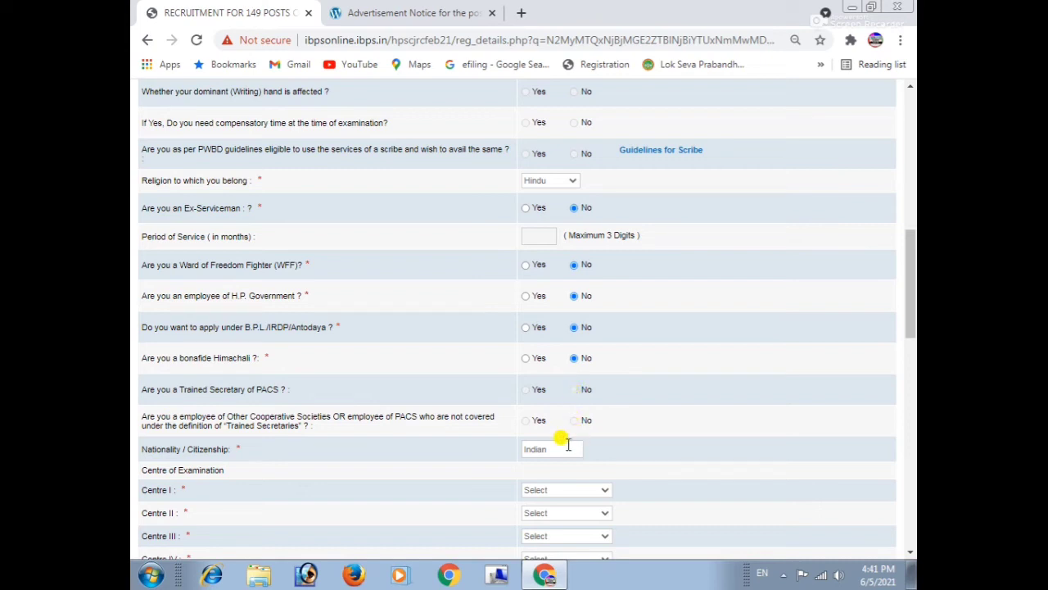
Set examination Centre I to Hamirpur and Centre IV to New Delhi and NCR.
scroll(564, 448, "down", 2)
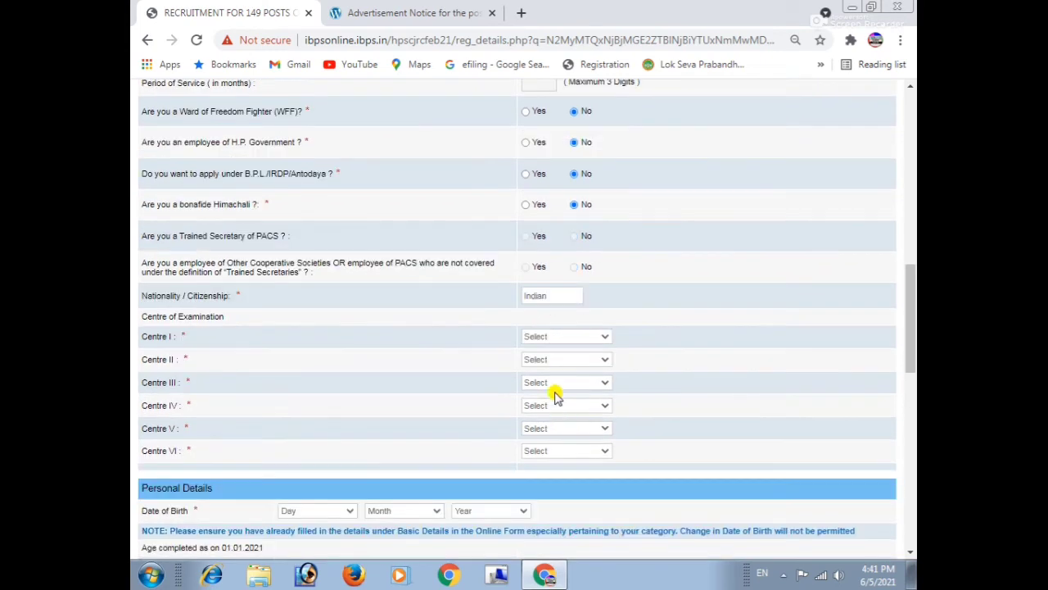
left_click(557, 340)
left_click(549, 392)
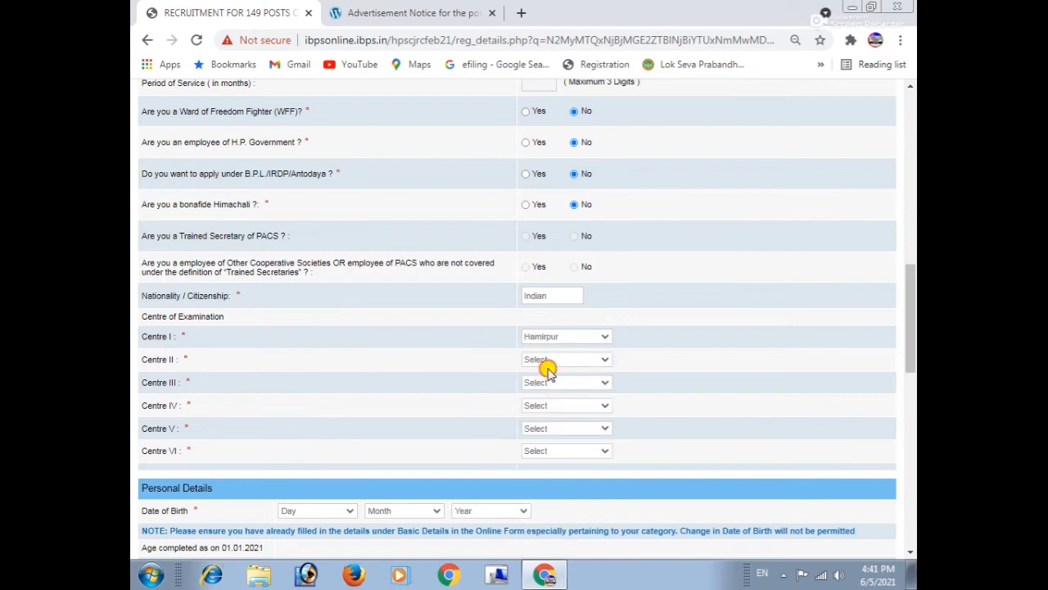
left_click(547, 365)
left_click(544, 406)
left_click(543, 344)
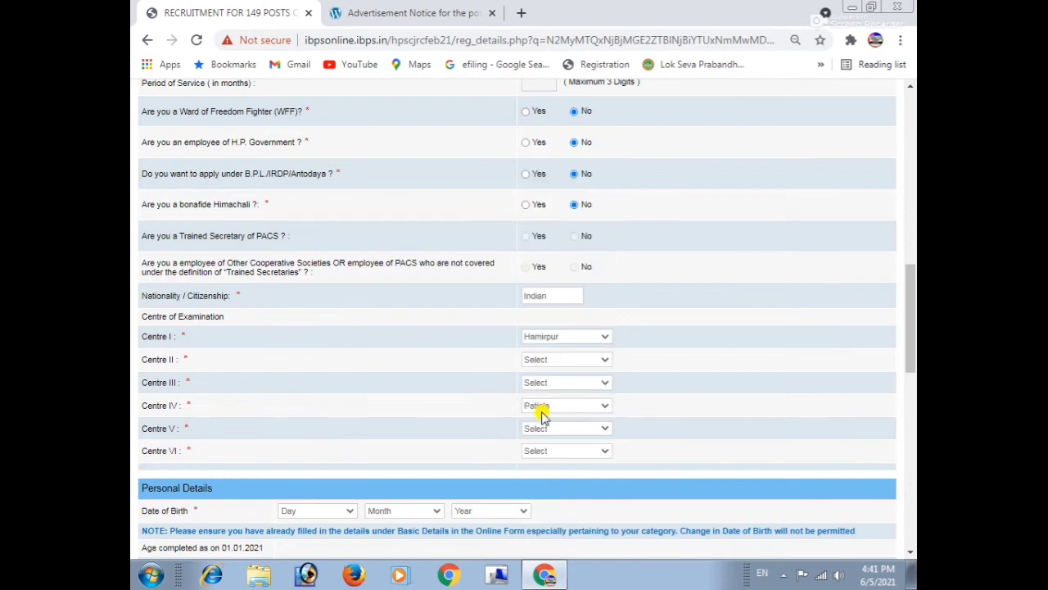
left_click(542, 407)
left_click(544, 327)
Set examination Centre II to Shimla, Centre III to Kangra, Centre V to Patiala and Centre VI to Una.
left_click(543, 361)
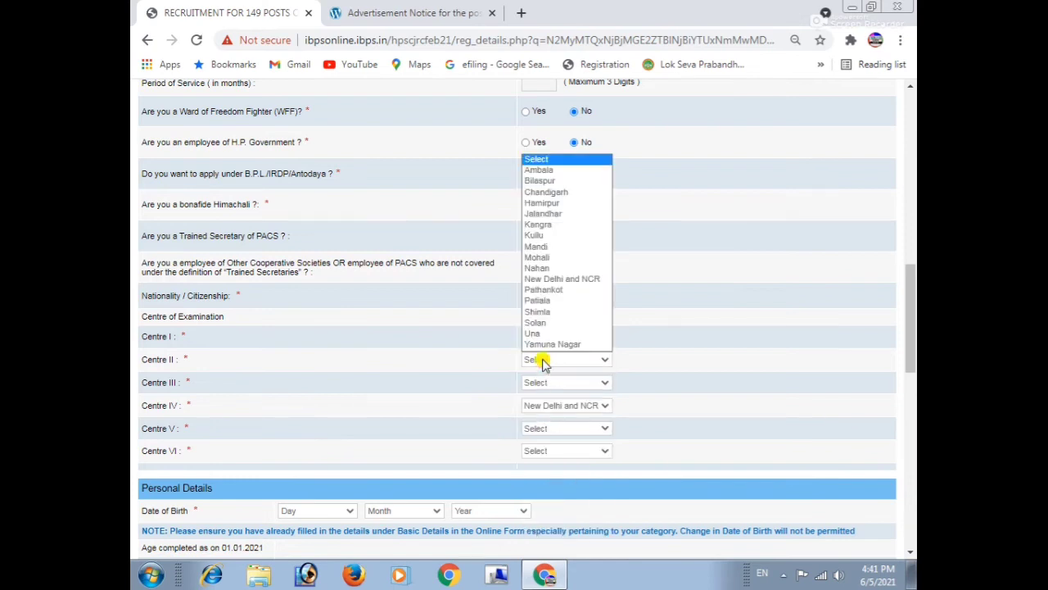
left_click(538, 311)
left_click(543, 383)
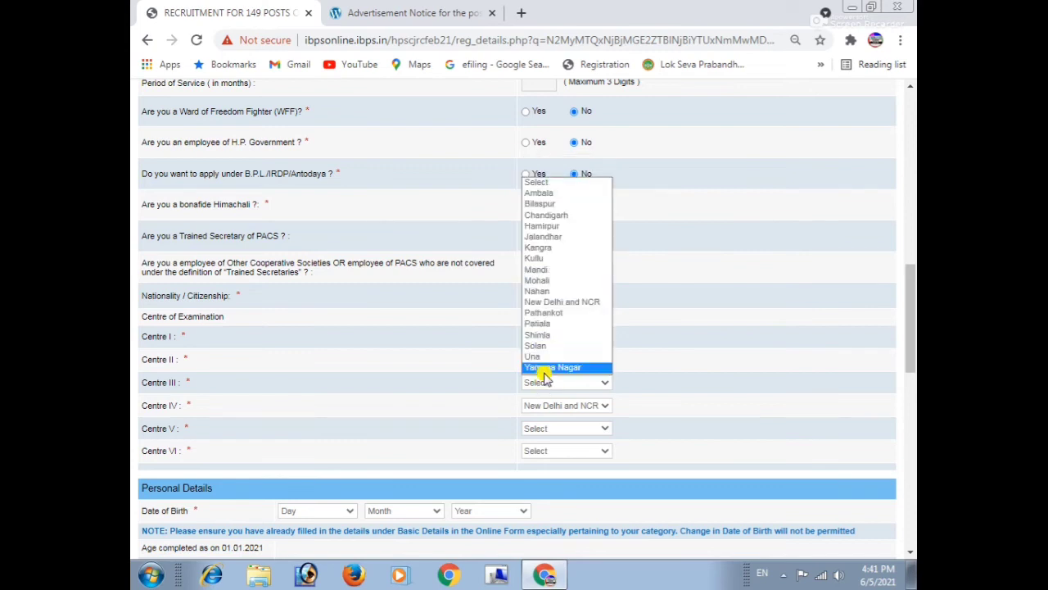
left_click(553, 257)
left_click(547, 428)
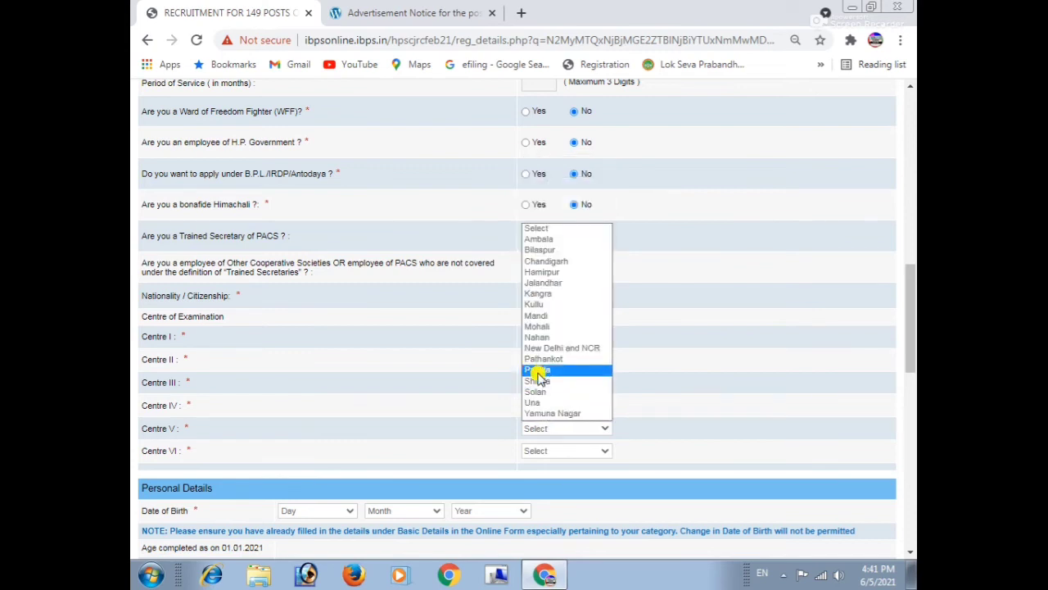
left_click(539, 372)
left_click(547, 451)
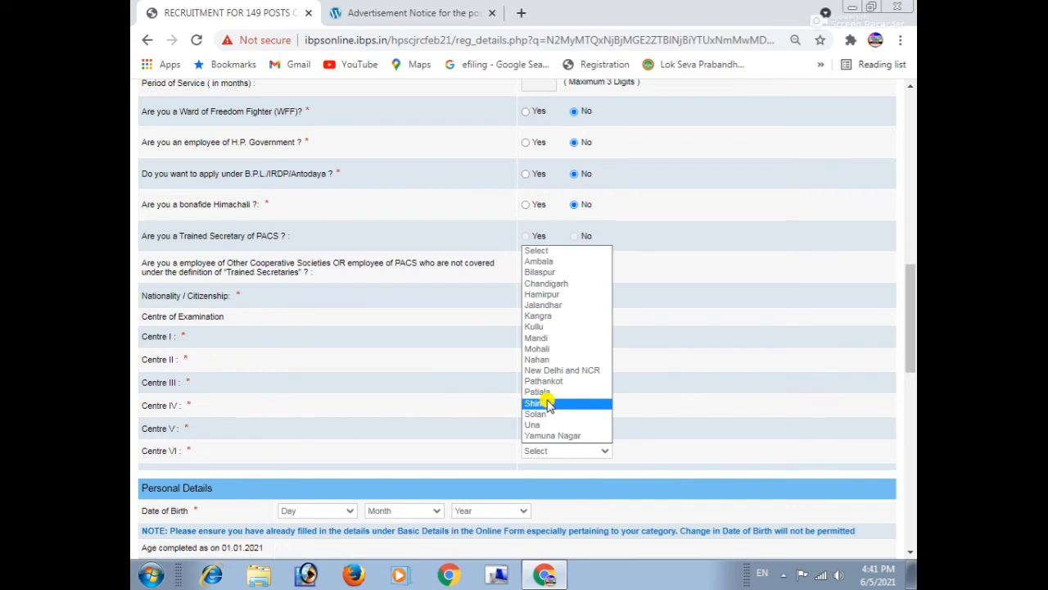
left_click(541, 424)
Mark the permanent address in the Personal Details as the same as the address for correspondence.
scroll(542, 421, "down", 1)
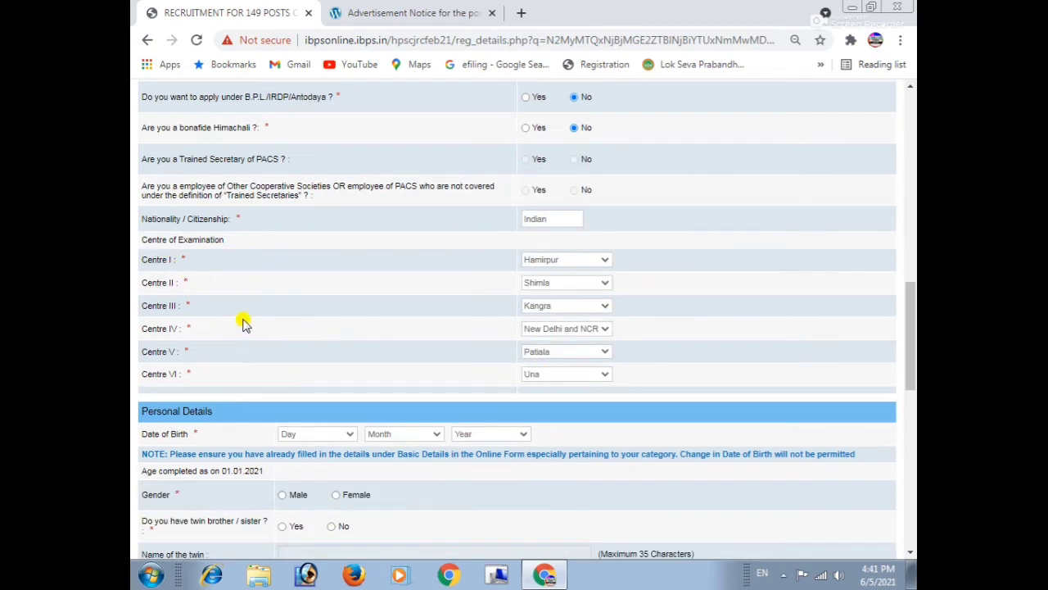
scroll(243, 322, "down", 2)
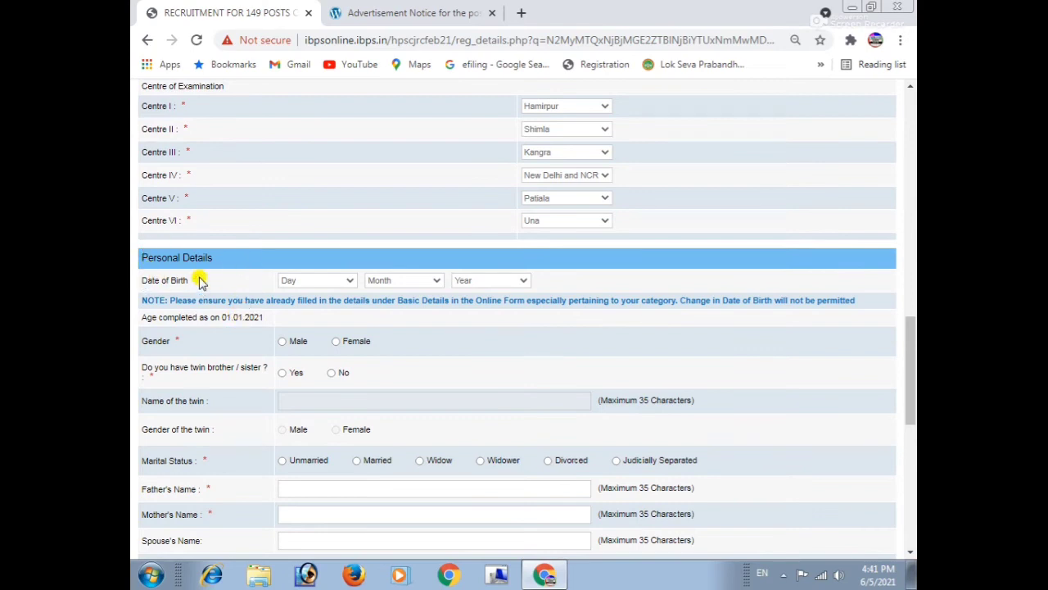
scroll(200, 281, "down", 1)
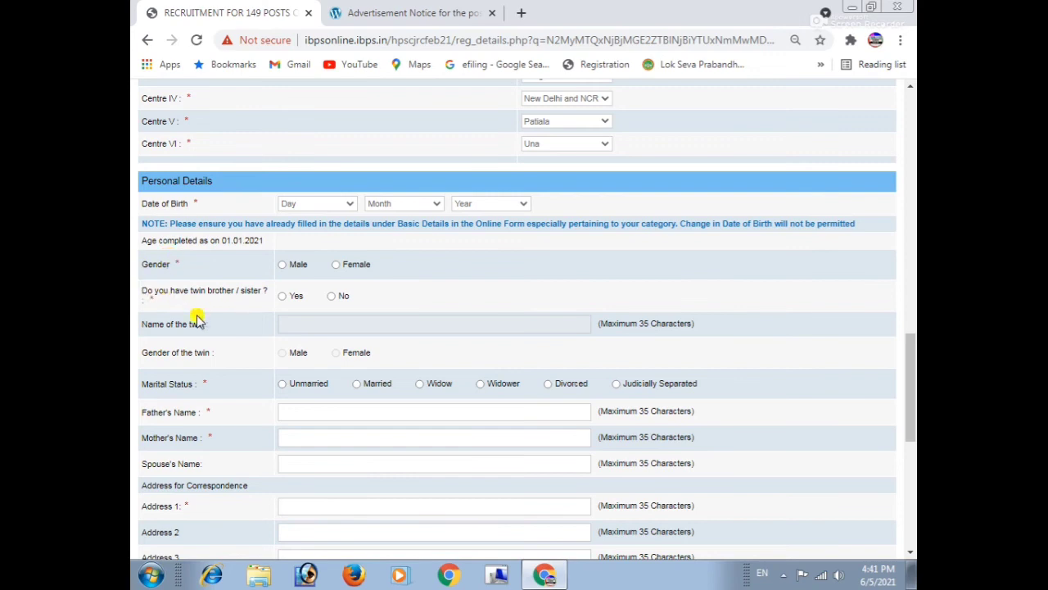
scroll(197, 344, "down", 1)
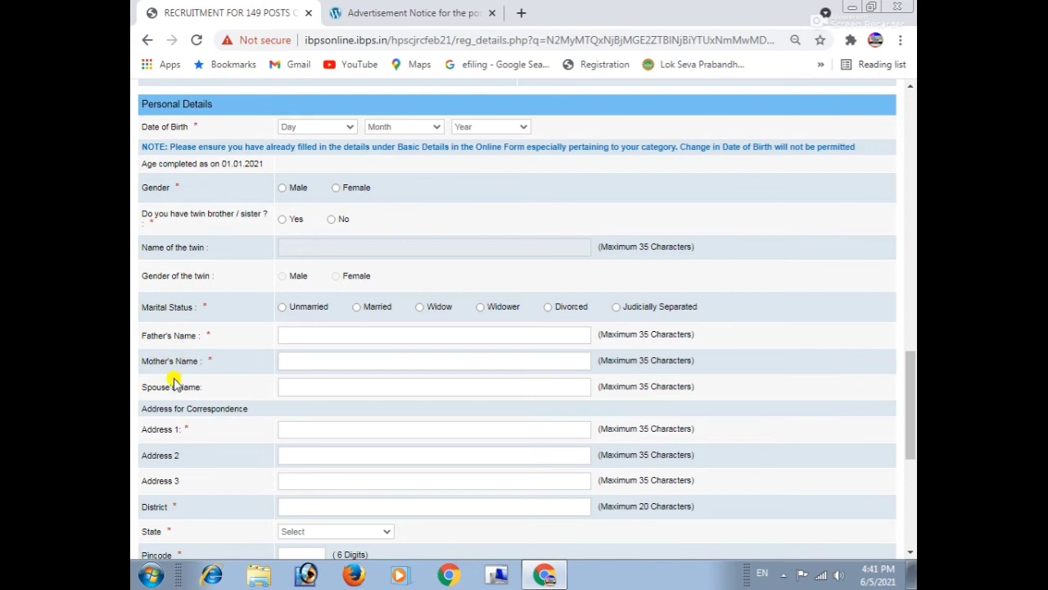
scroll(152, 413, "down", 1)
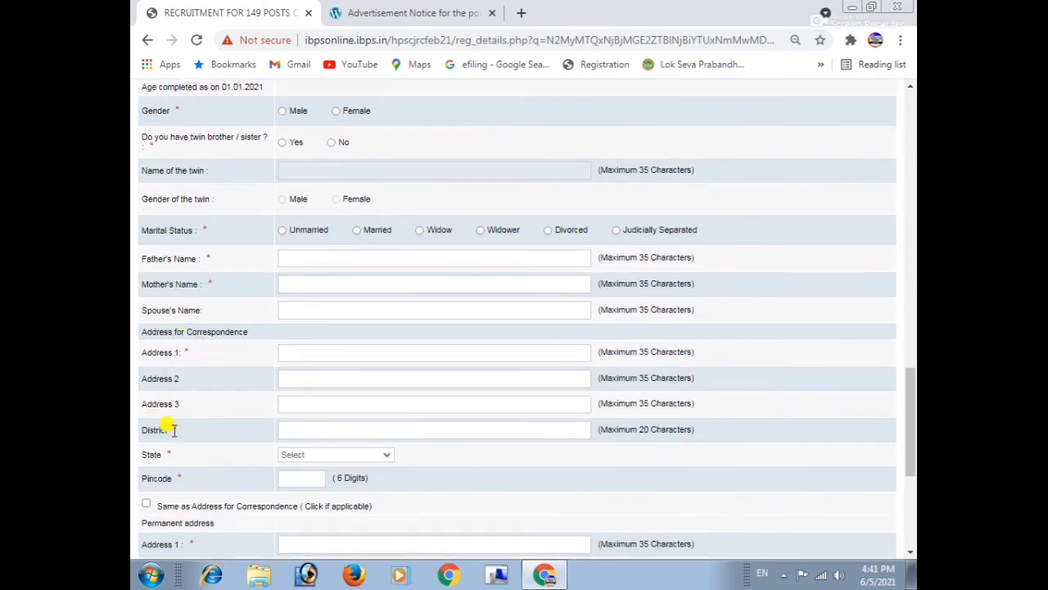
scroll(168, 393, "down", 1)
left_click(147, 430)
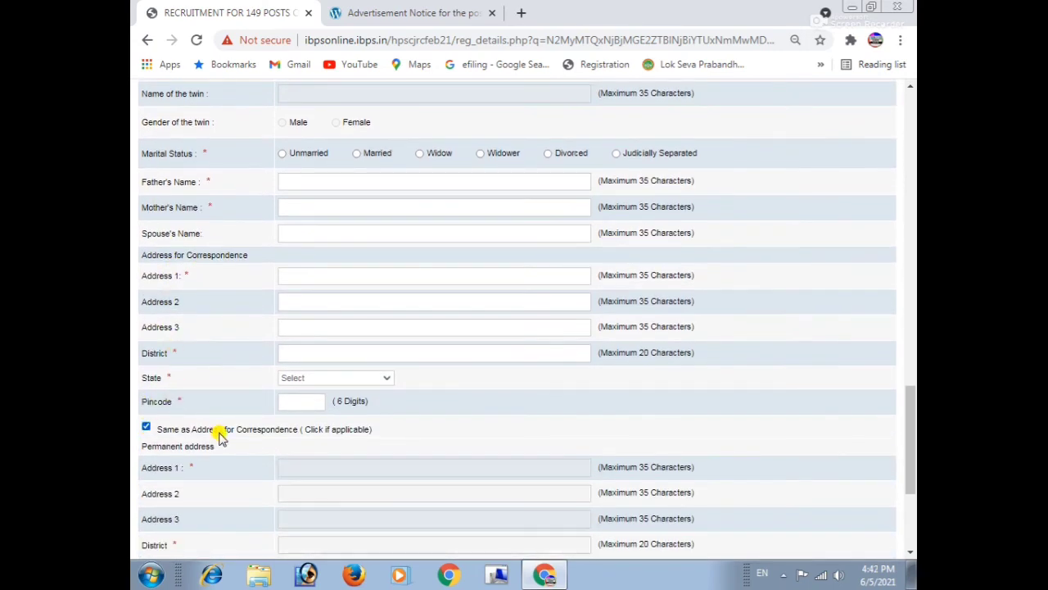
Review the permanent address, GST invoicing and application fee sections, and look back over the Personal Details fields.
scroll(220, 434, "down", 2)
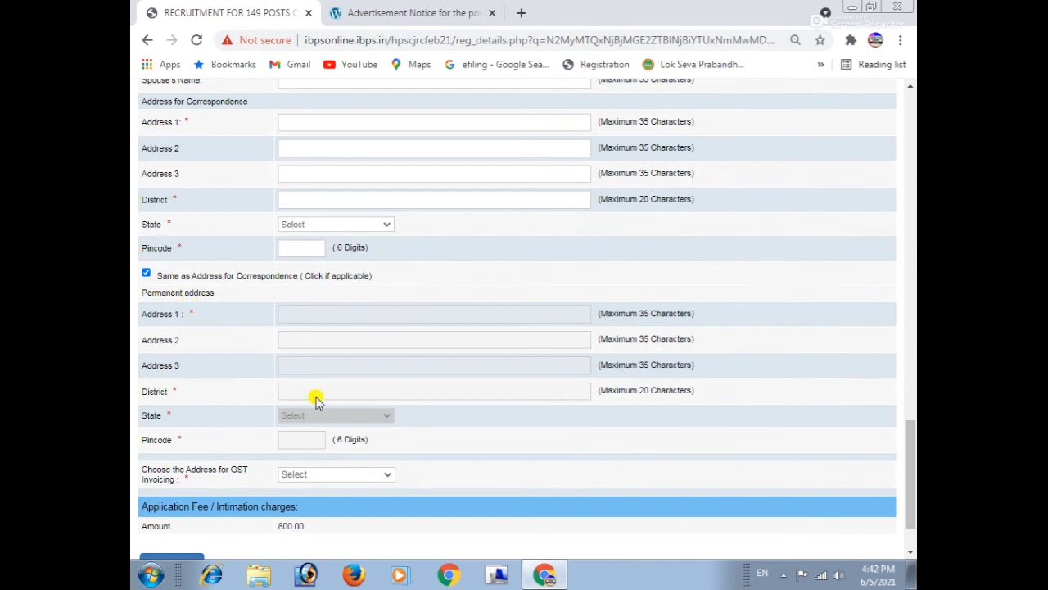
scroll(316, 398, "down", 1)
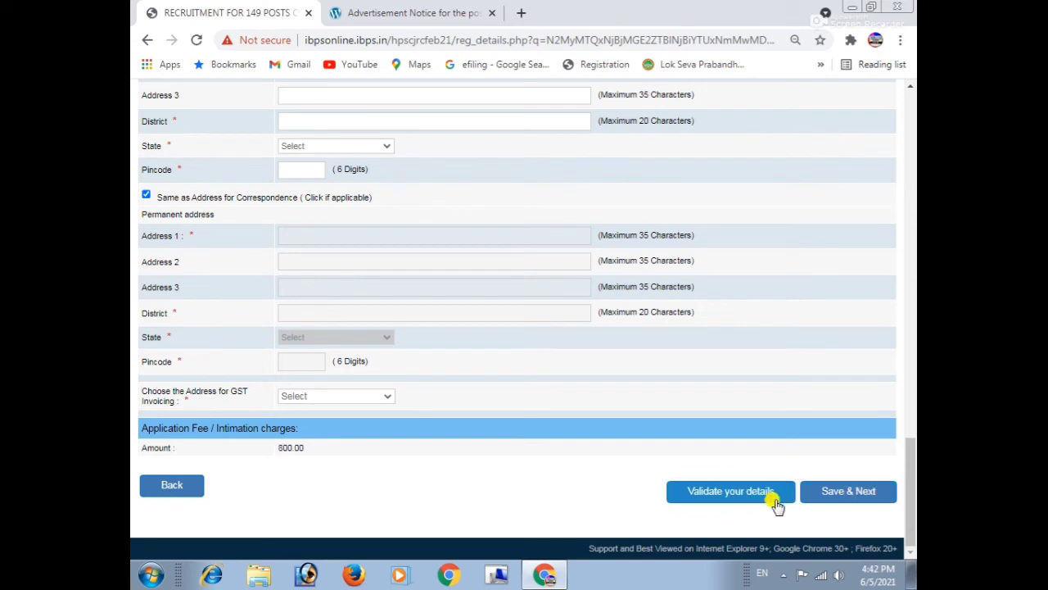
scroll(772, 500, "up", 1)
scroll(772, 504, "up", 5)
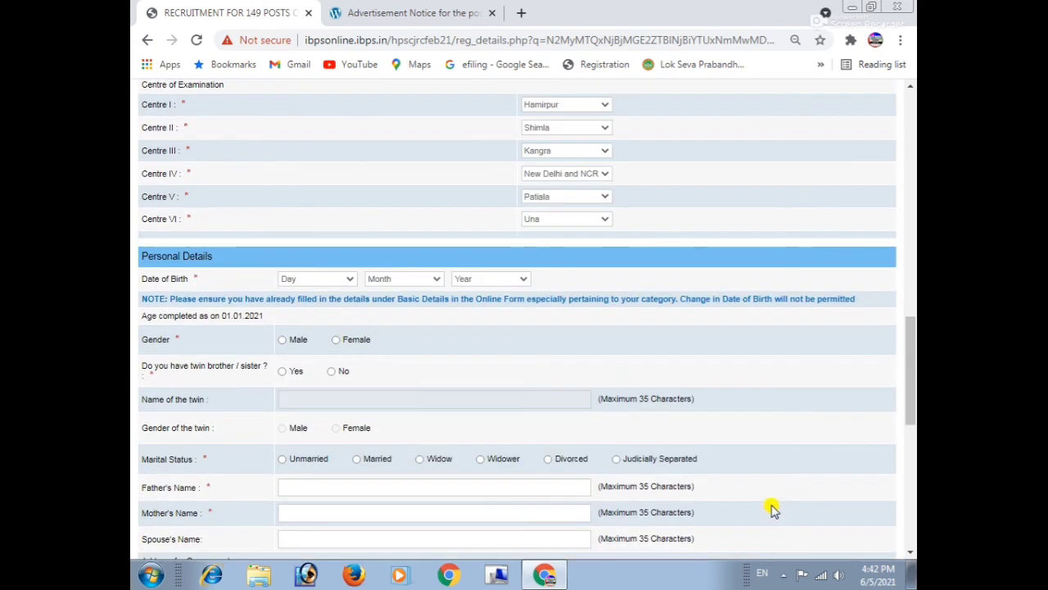
scroll(773, 509, "down", 1)
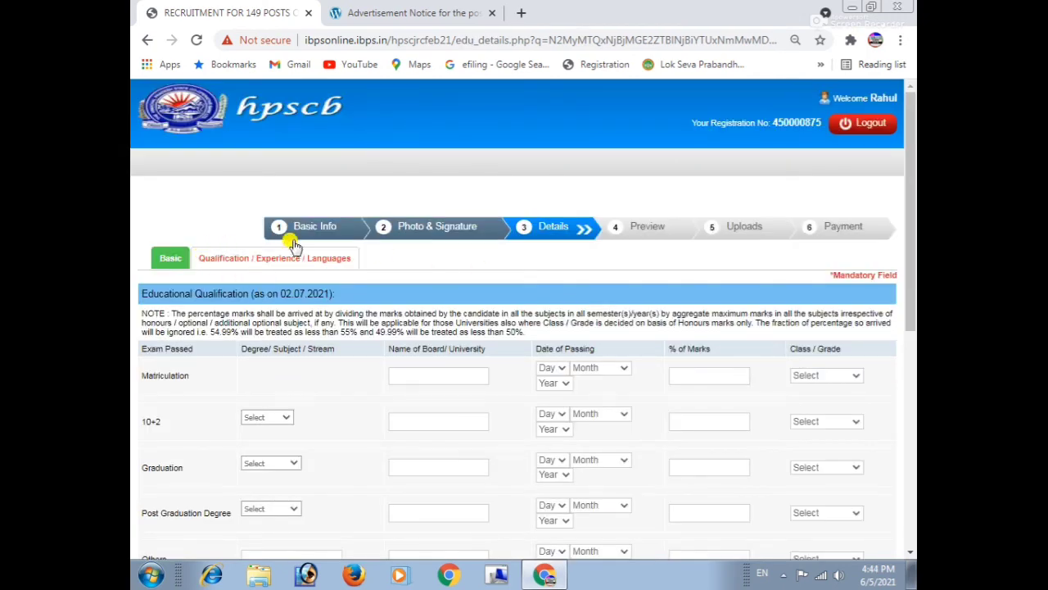
Set the 10+2 stream in the Educational Qualification table to Others.
scroll(336, 260, "down", 1)
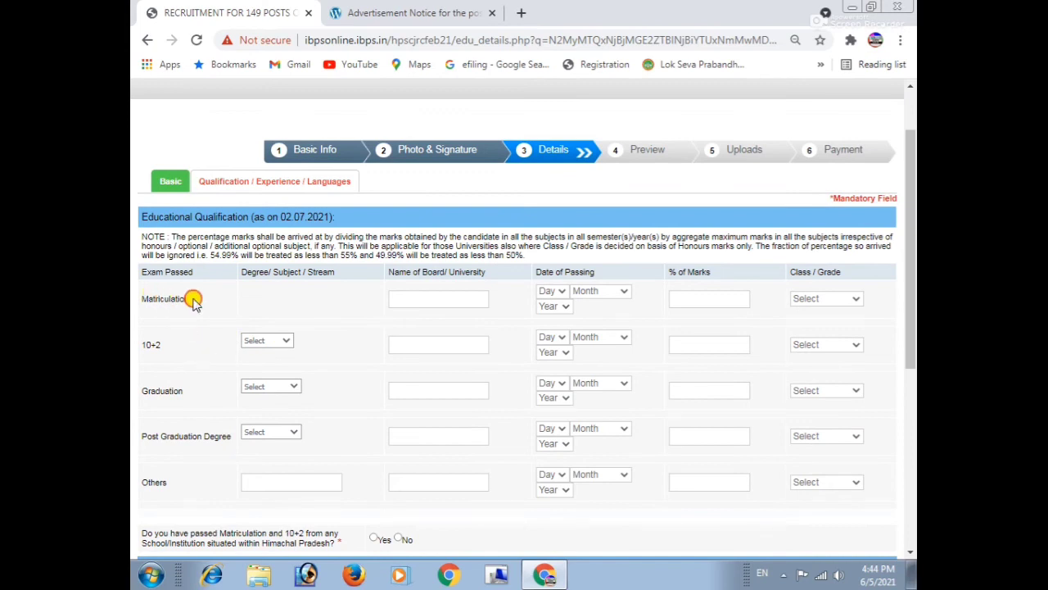
left_click(270, 340)
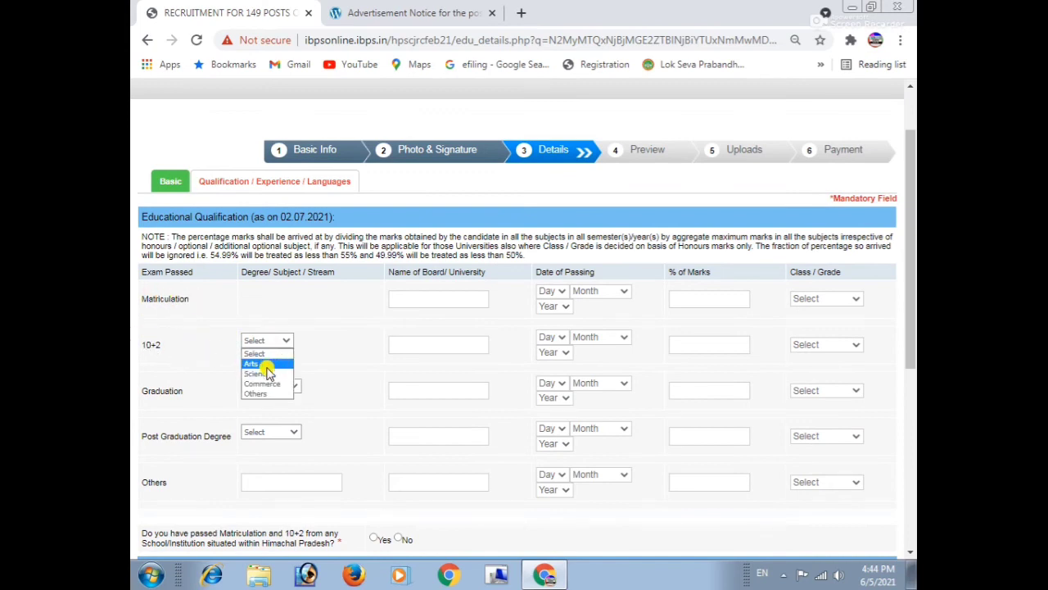
left_click(261, 393)
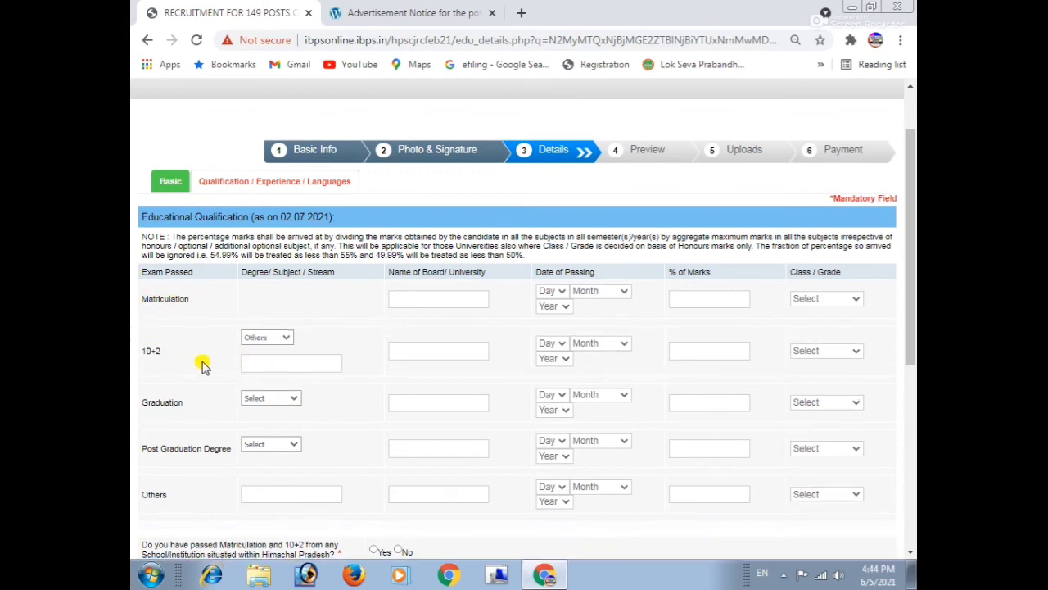
Enter hindi as the first known language and mark it for Read, Write and Speak.
scroll(196, 422, "down", 1)
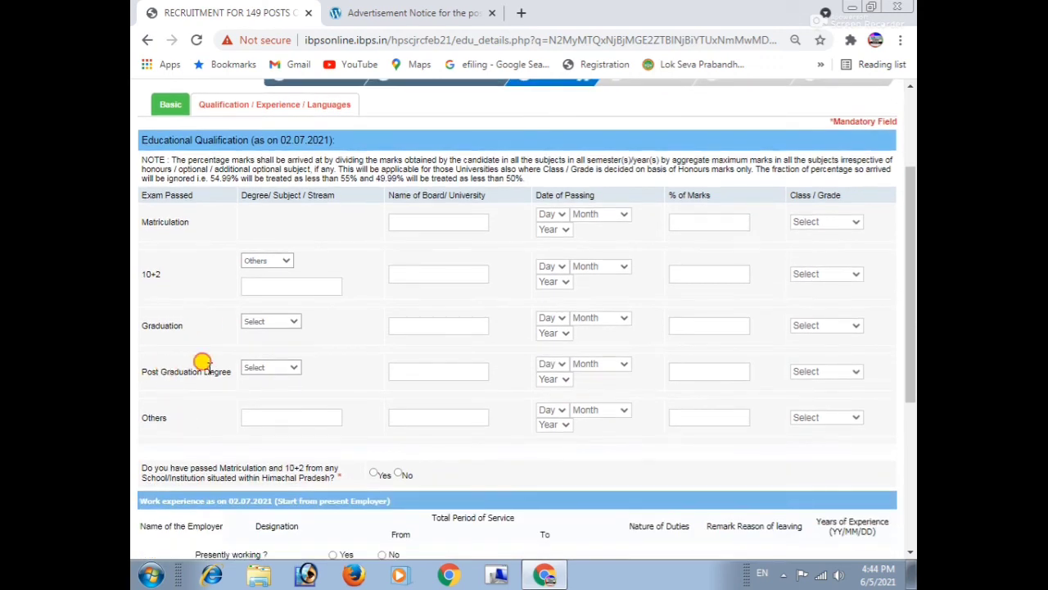
scroll(164, 413, "down", 2)
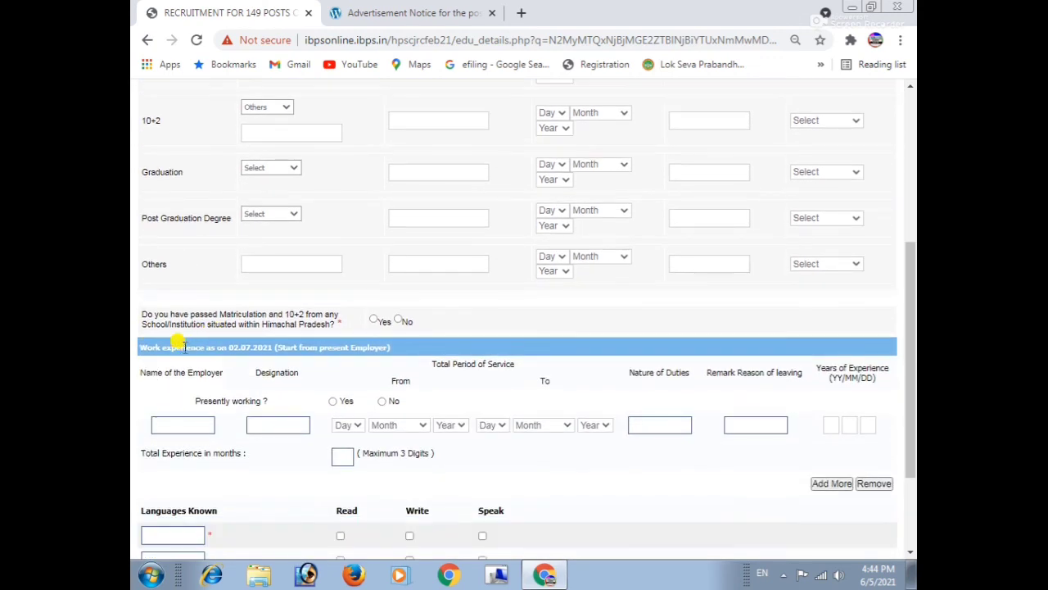
scroll(310, 337, "down", 2)
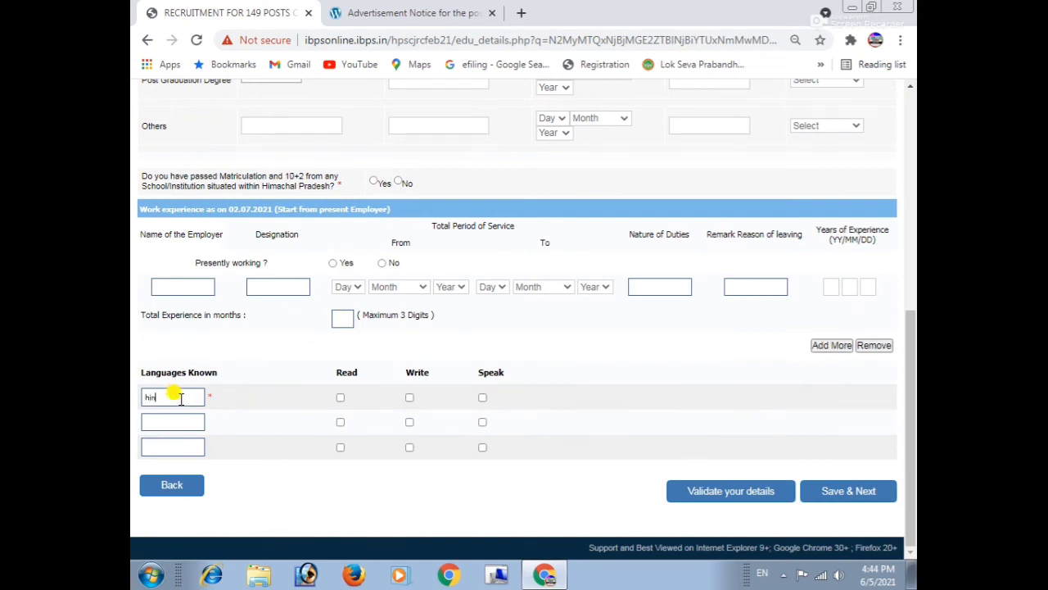
left_click(341, 399)
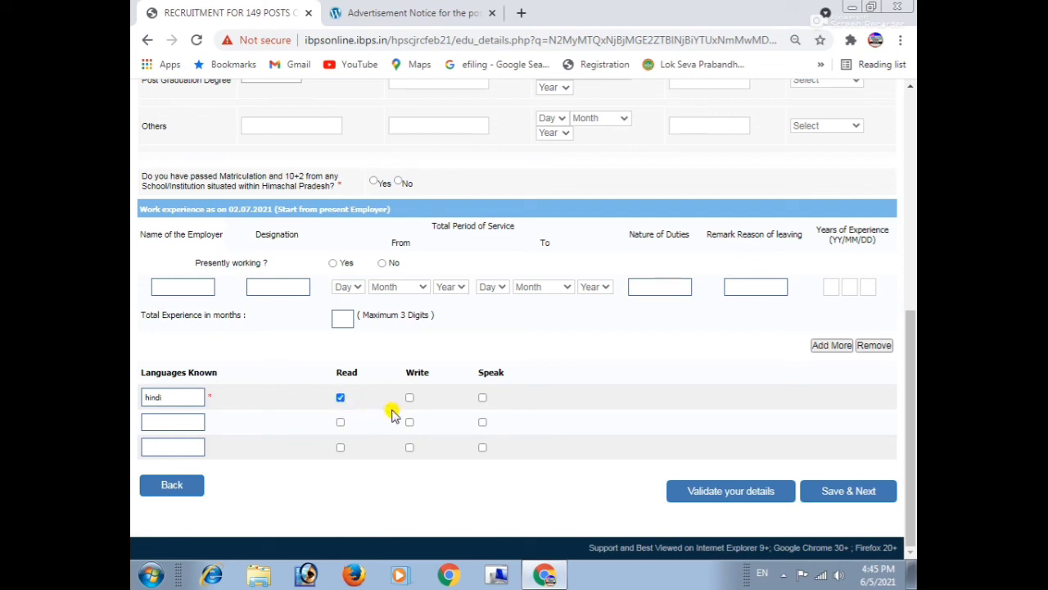
left_click(409, 399)
left_click(482, 398)
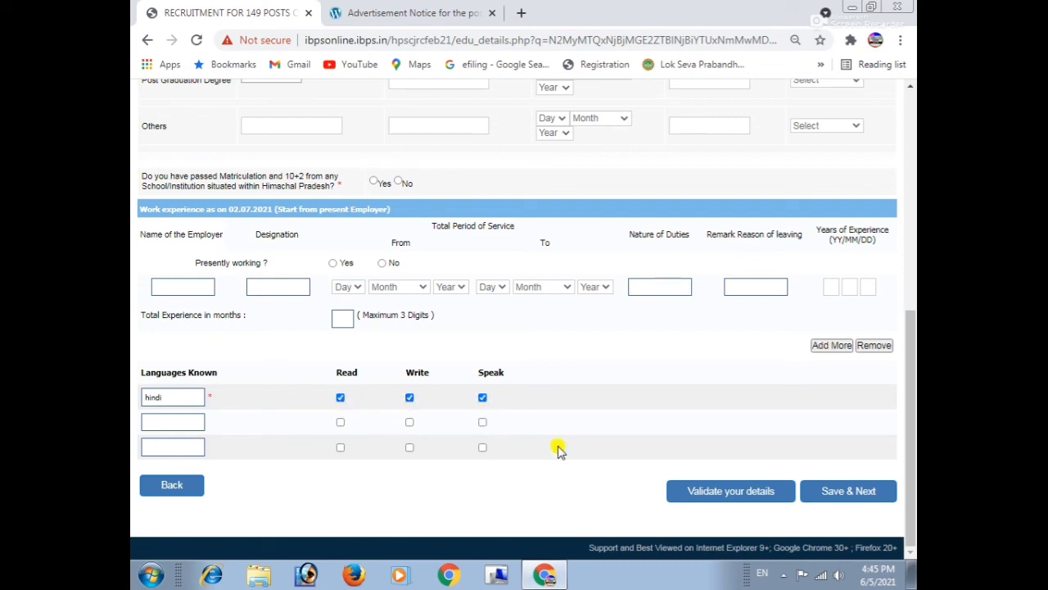
Validate the qualification details, check the Educational Qualification entries and try to save and continue.
left_click(733, 497)
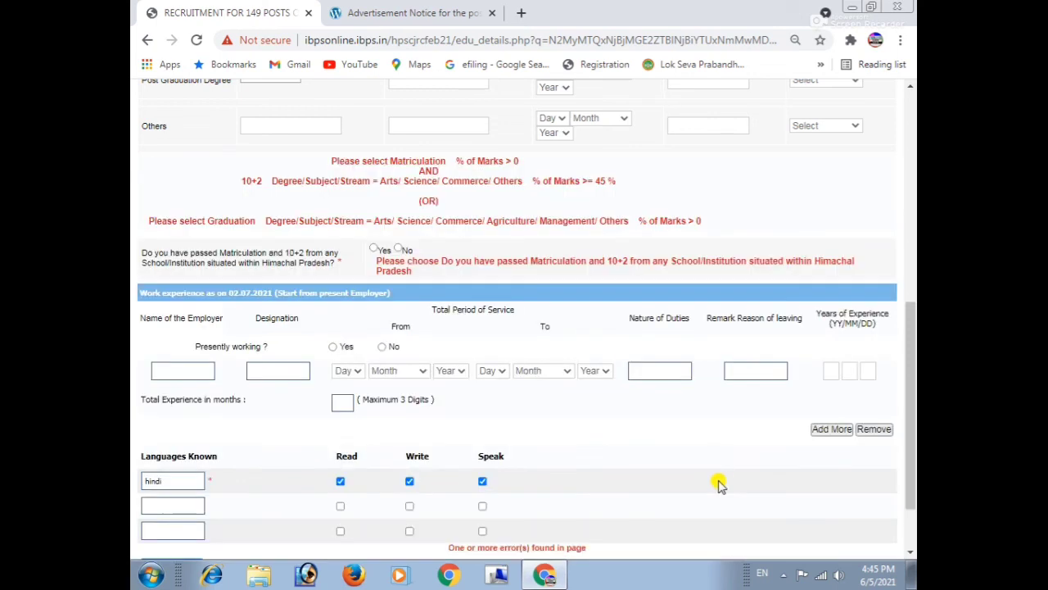
scroll(434, 305, "up", 4)
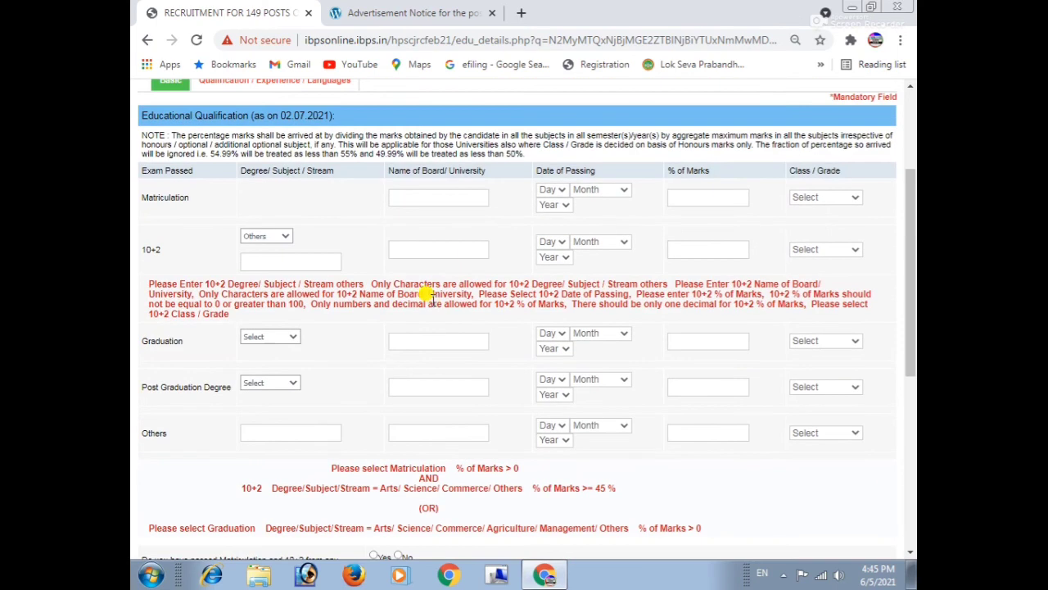
scroll(837, 423, "down", 10)
left_click(846, 499)
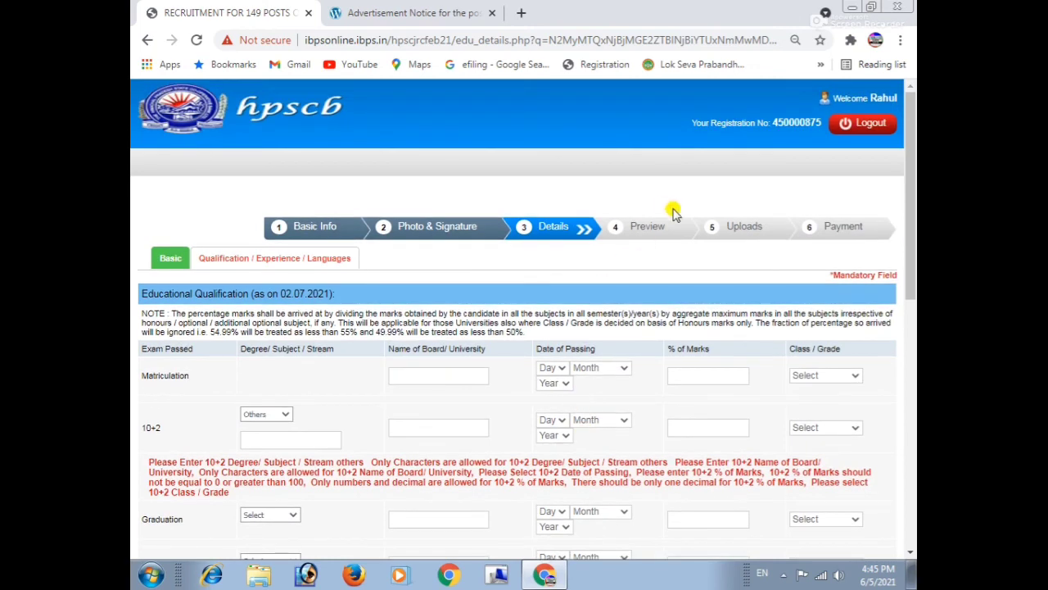